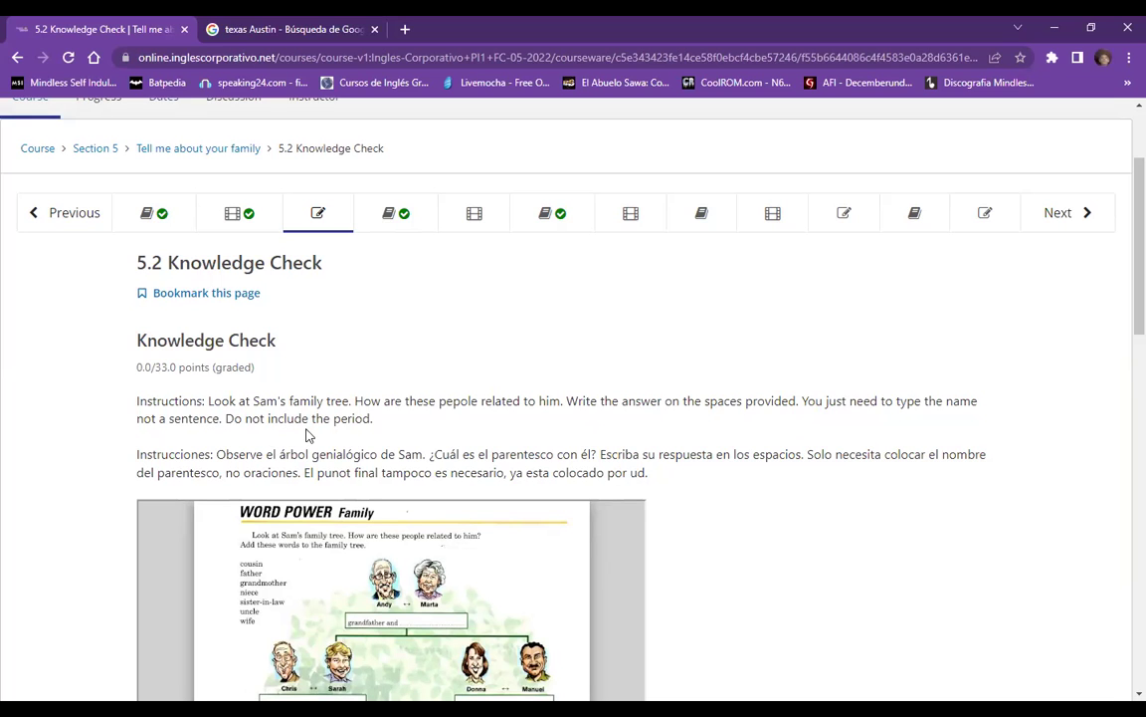
Examine the Knowledge Check instructions, the word list and the family tree picture
scroll(525, 402, "down", 5)
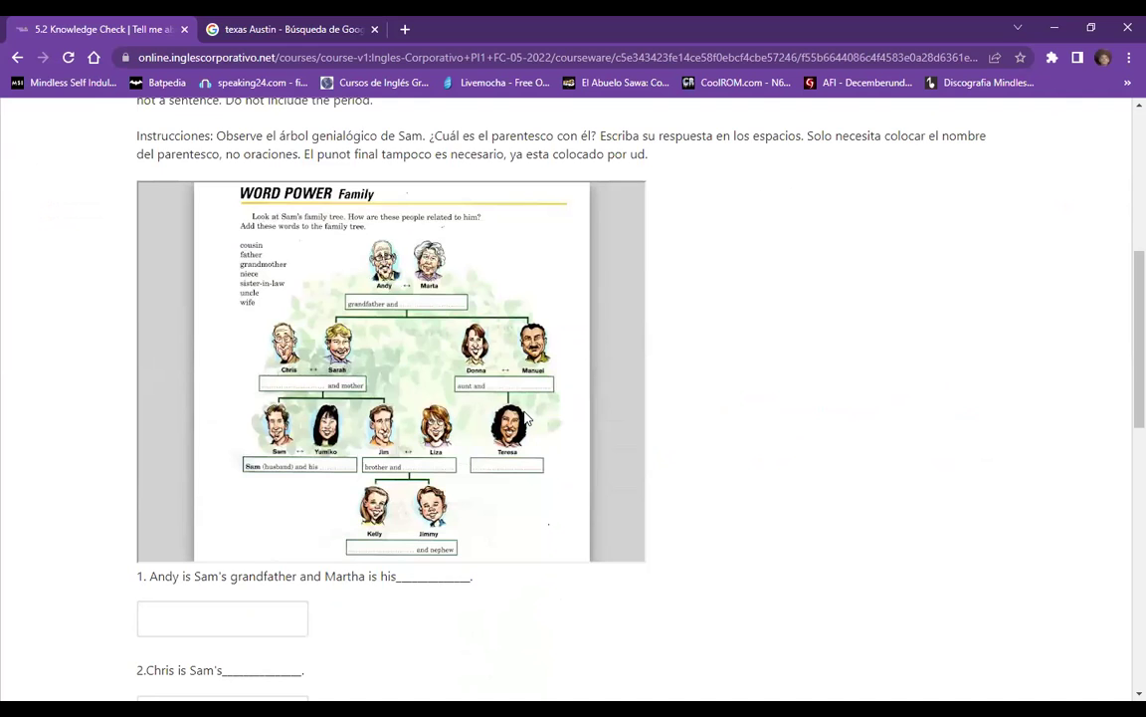
mouse_move(563, 422)
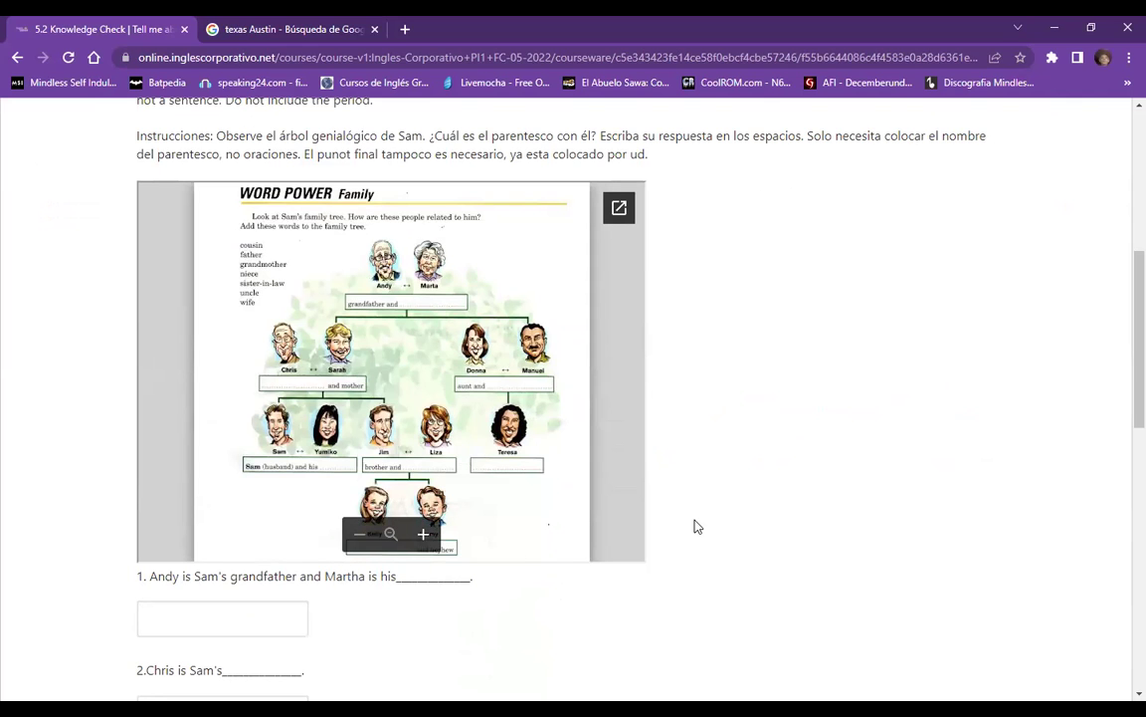
scroll(646, 512, "up", 1)
scroll(604, 506, "up", 1)
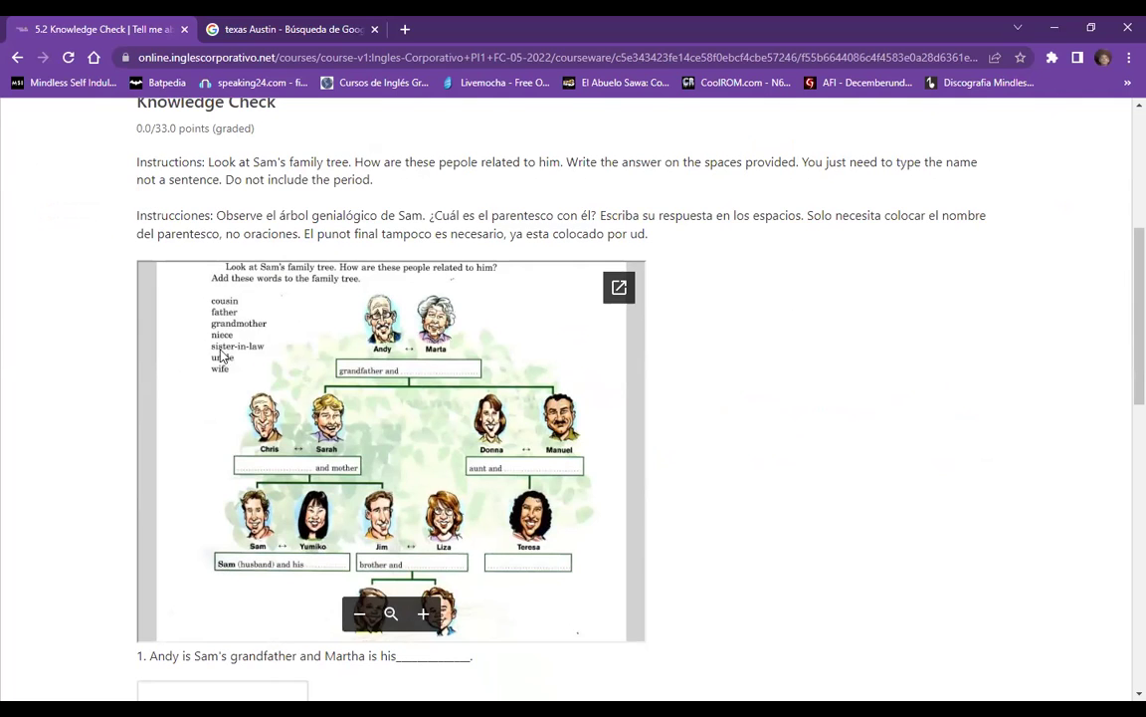
scroll(237, 345, "down", 1)
scroll(237, 345, "down", 1)
scroll(225, 374, "up", 3)
scroll(269, 418, "down", 3)
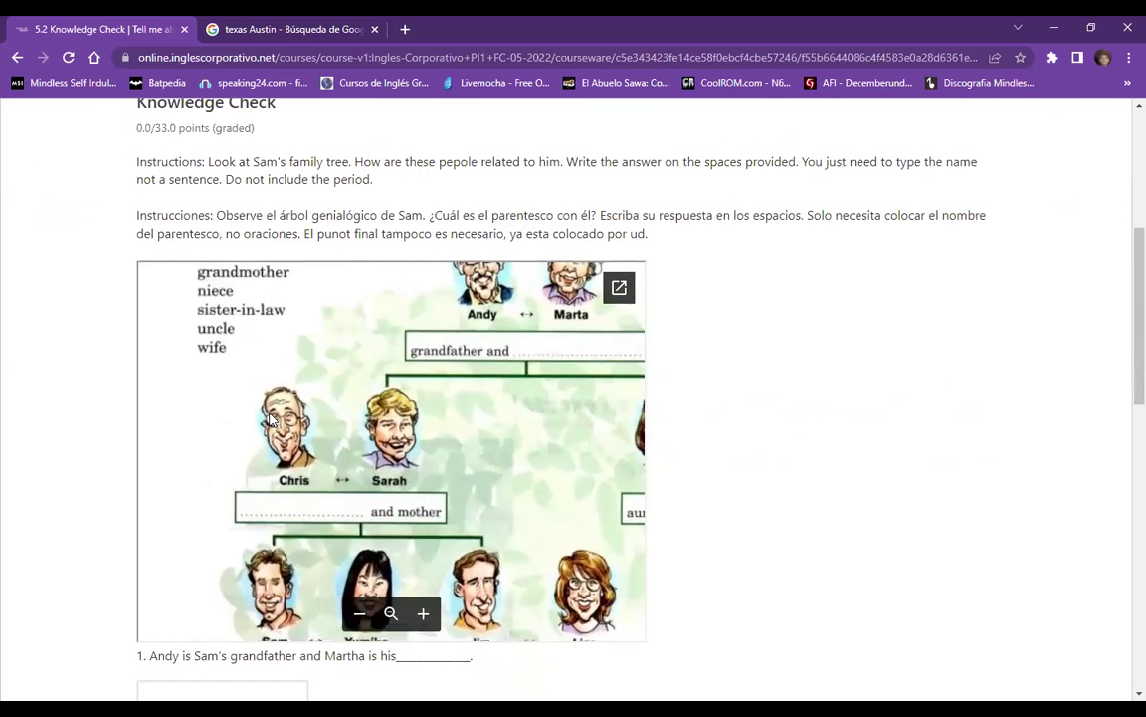
scroll(850, 370, "down", 1)
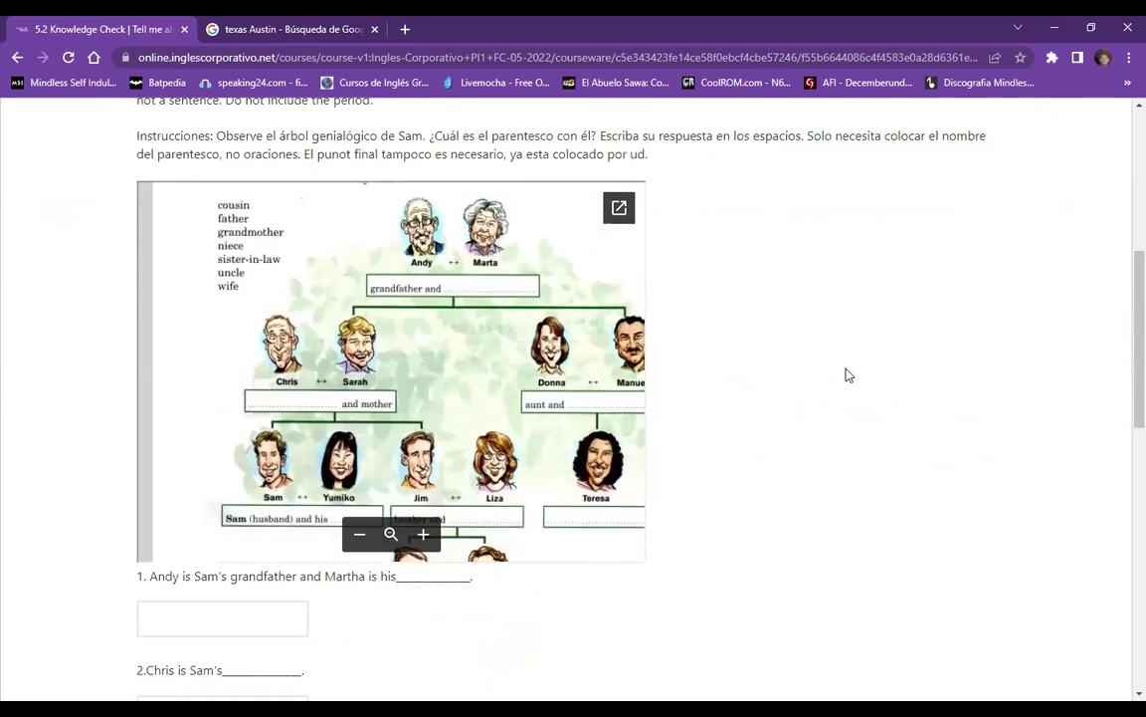
Answer question 1 with "grandmother" and question 2 with "father"
scroll(847, 377, "down", 1)
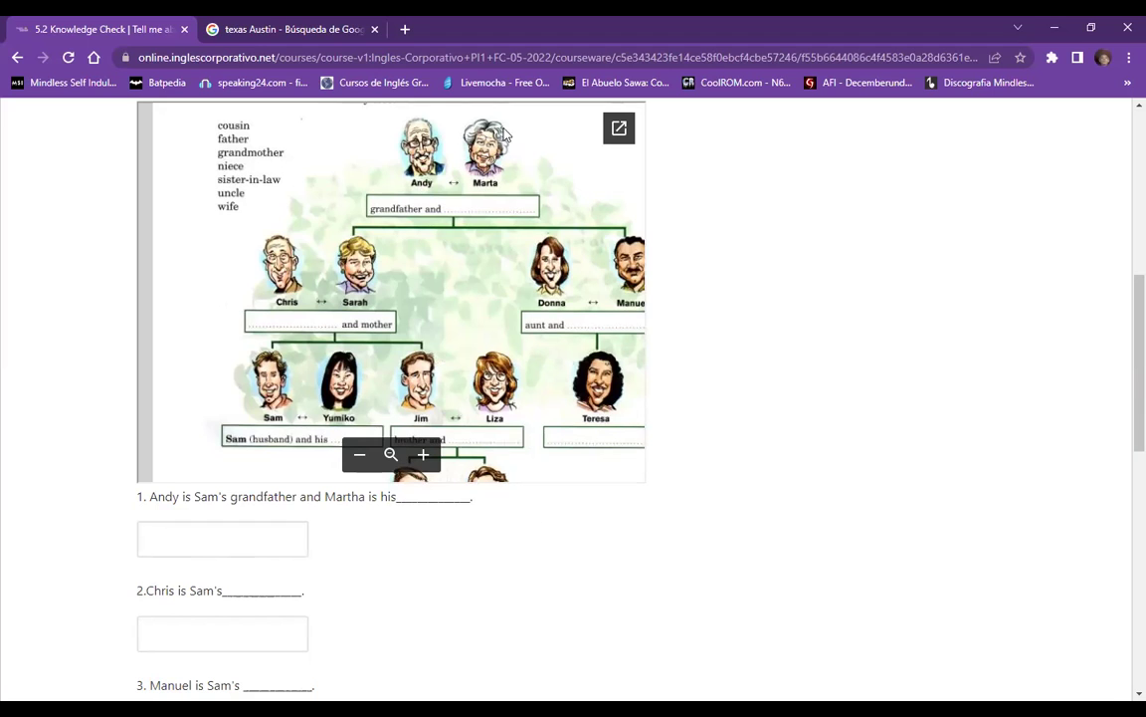
left_click(186, 553)
type("grandmother")
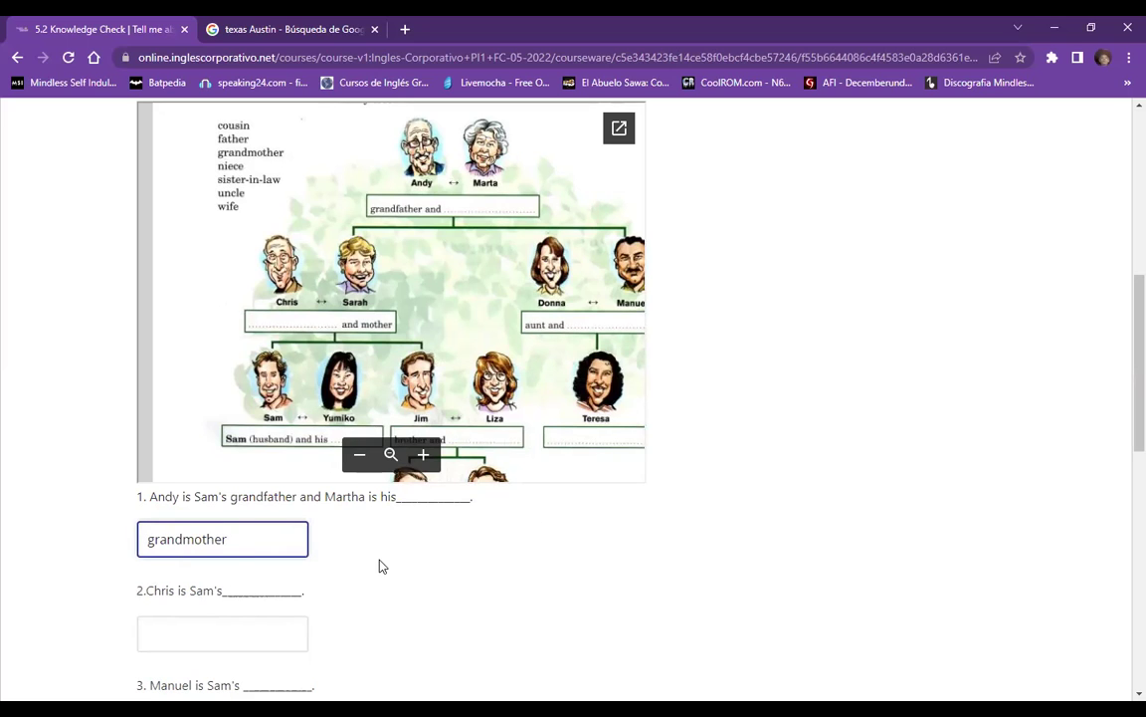
scroll(379, 565, "down", 2)
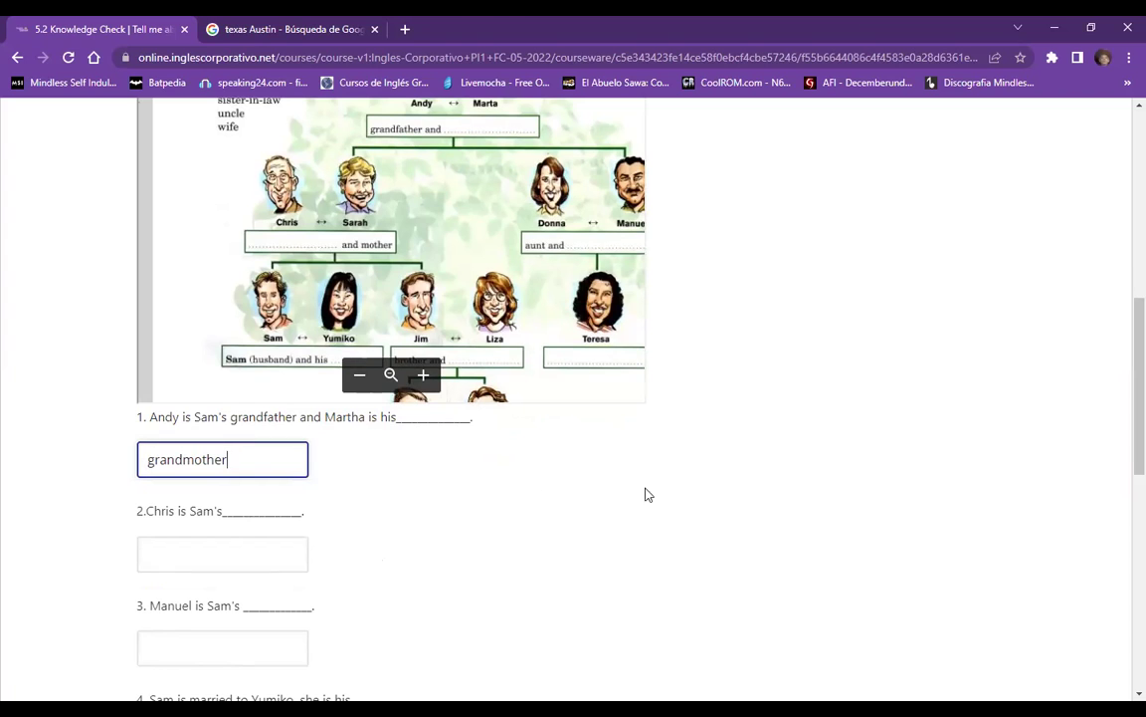
left_click_drag(398, 217, 393, 349)
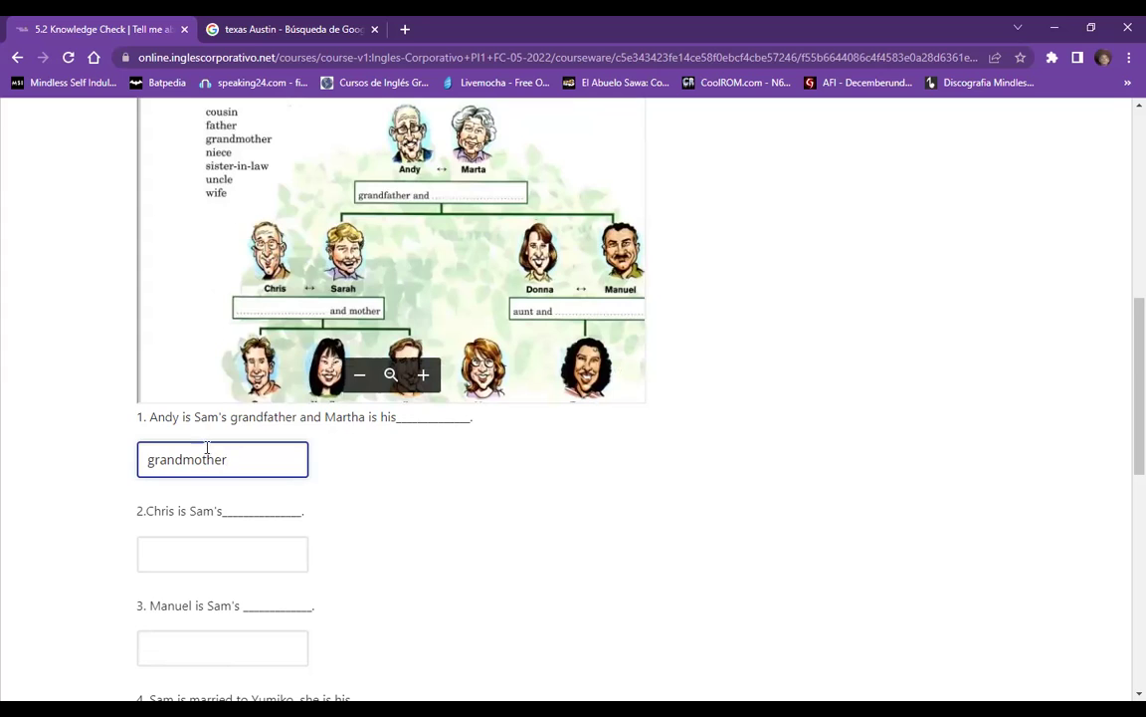
left_click(169, 549)
type("father")
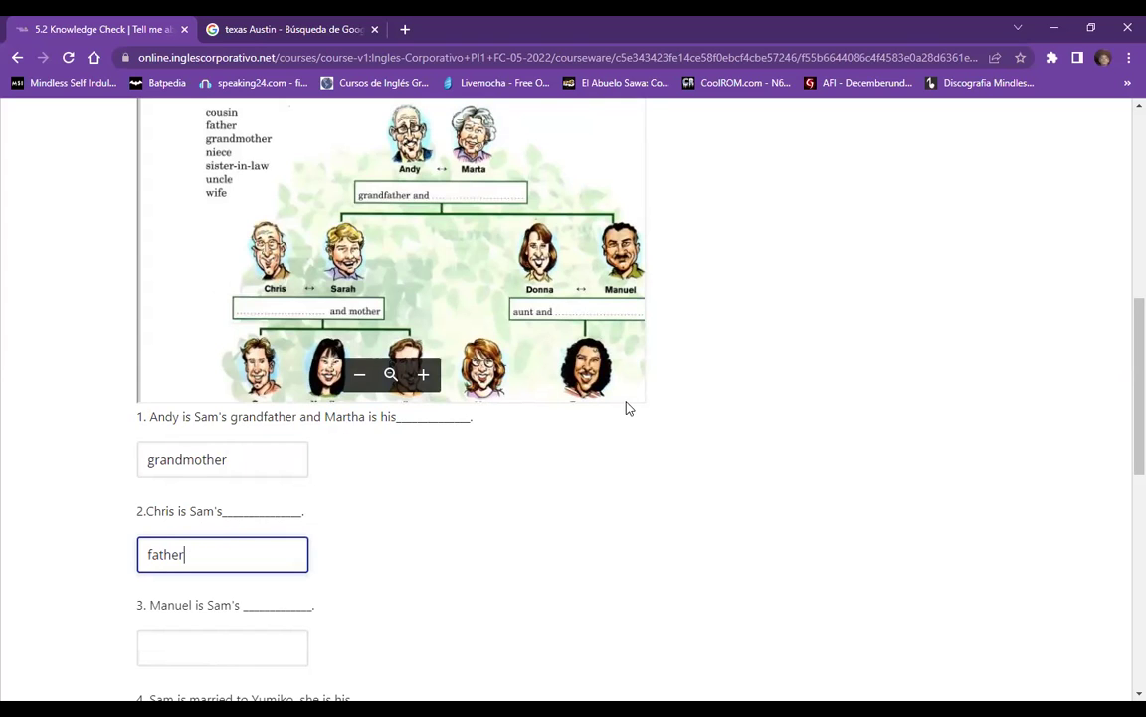
Answer question 3 with "uncle" and question 4 with "wife", consulting the family tree
scroll(457, 467, "down", 1)
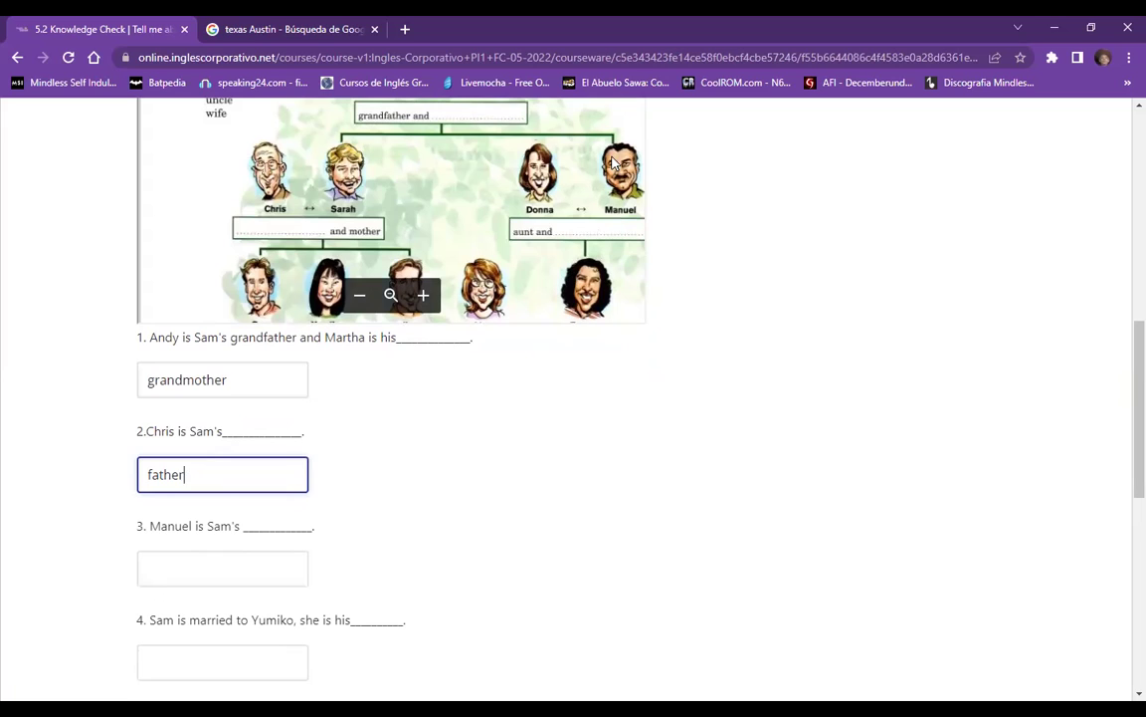
left_click(208, 575)
type("uncle")
scroll(338, 513, "down", 1)
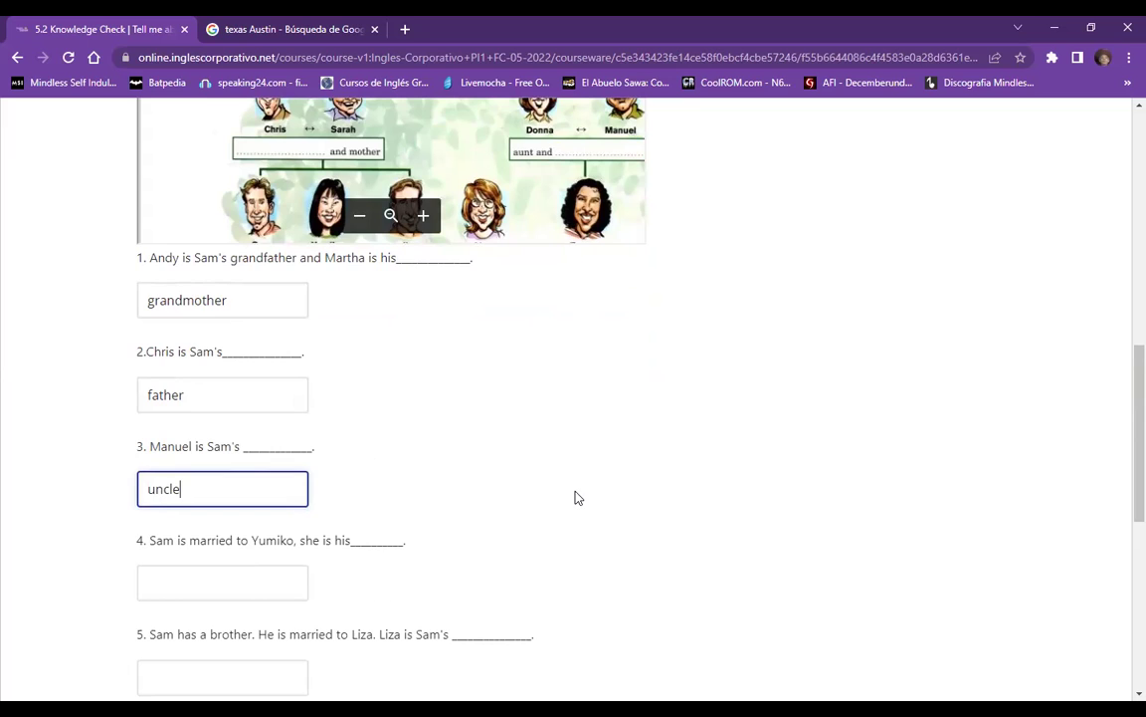
scroll(574, 496, "up", 2)
left_click_drag(468, 343, 453, 139)
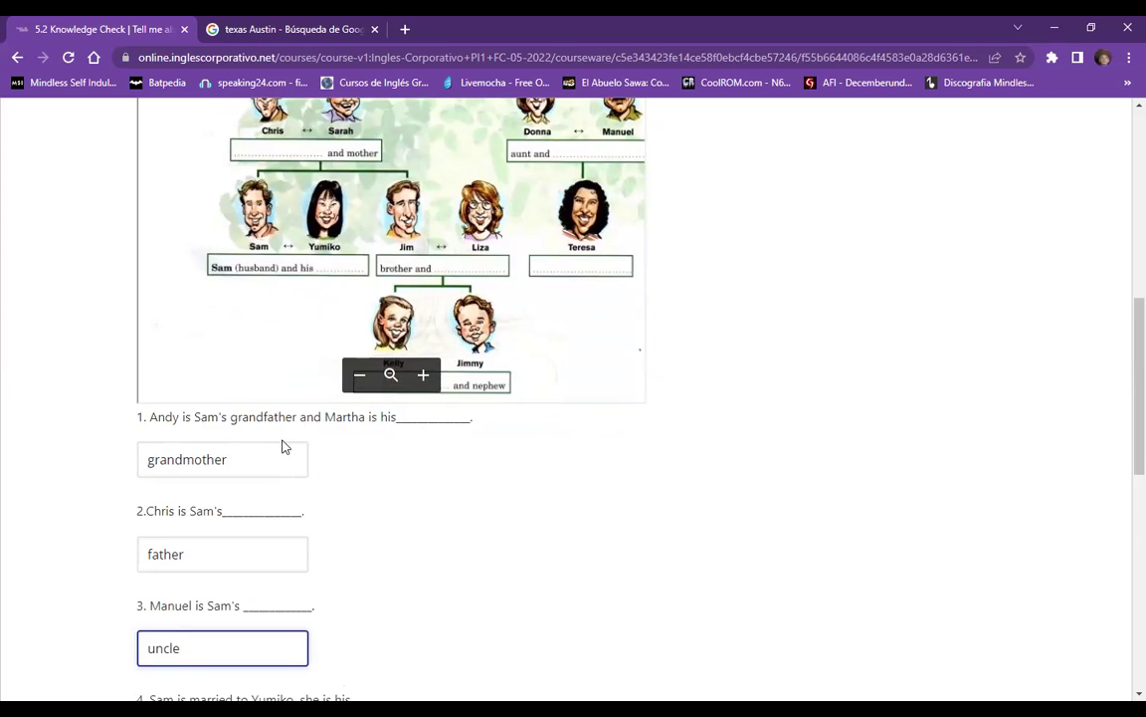
scroll(403, 570, "down", 1)
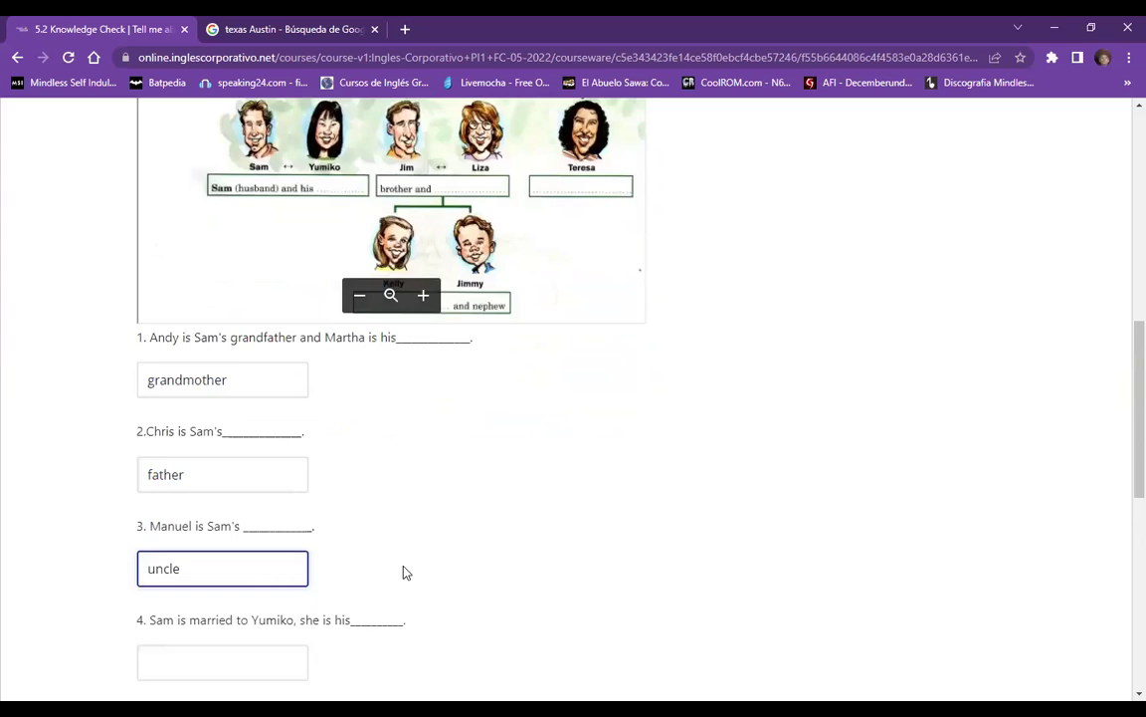
scroll(299, 597, "down", 1)
left_click(252, 590)
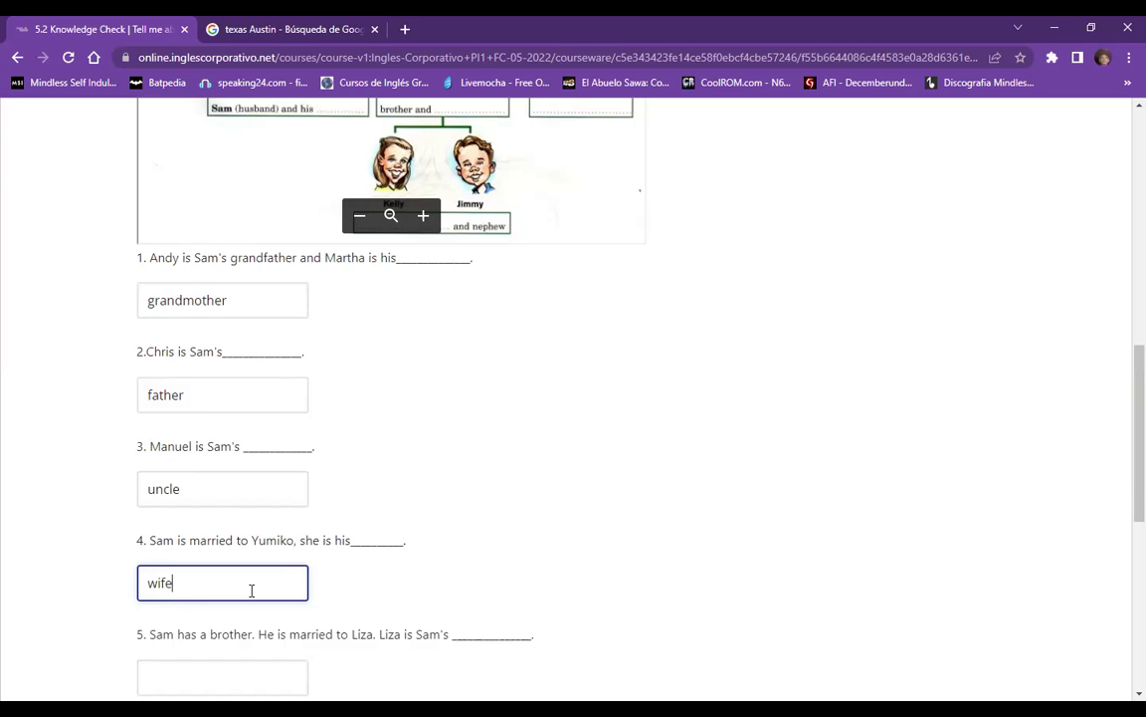
Check Liza's place in the family tree and answer question 5 with "sister in law"
scroll(333, 502, "down", 2)
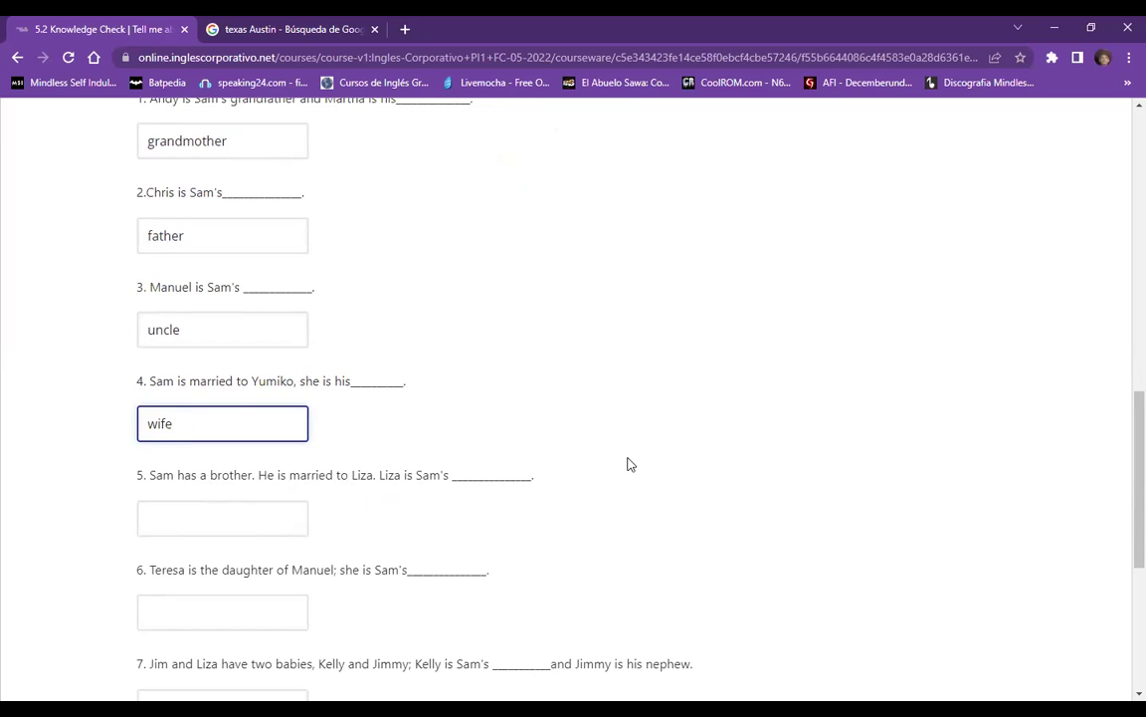
scroll(645, 469, "up", 6)
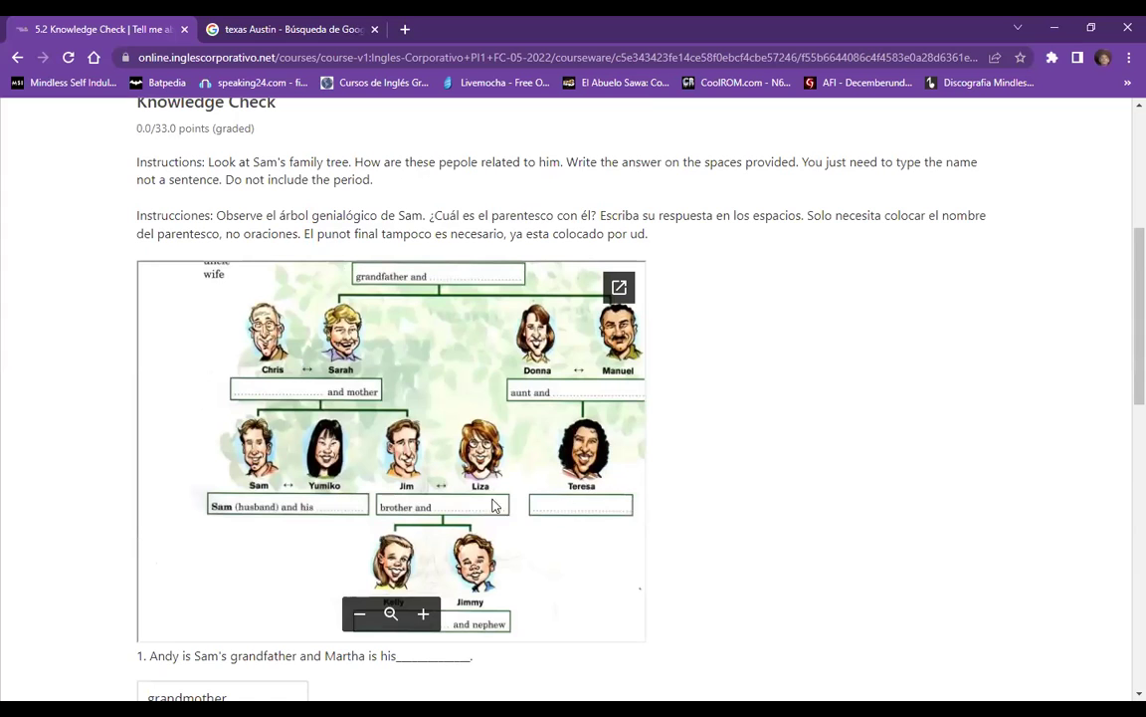
left_click_drag(495, 494, 480, 409)
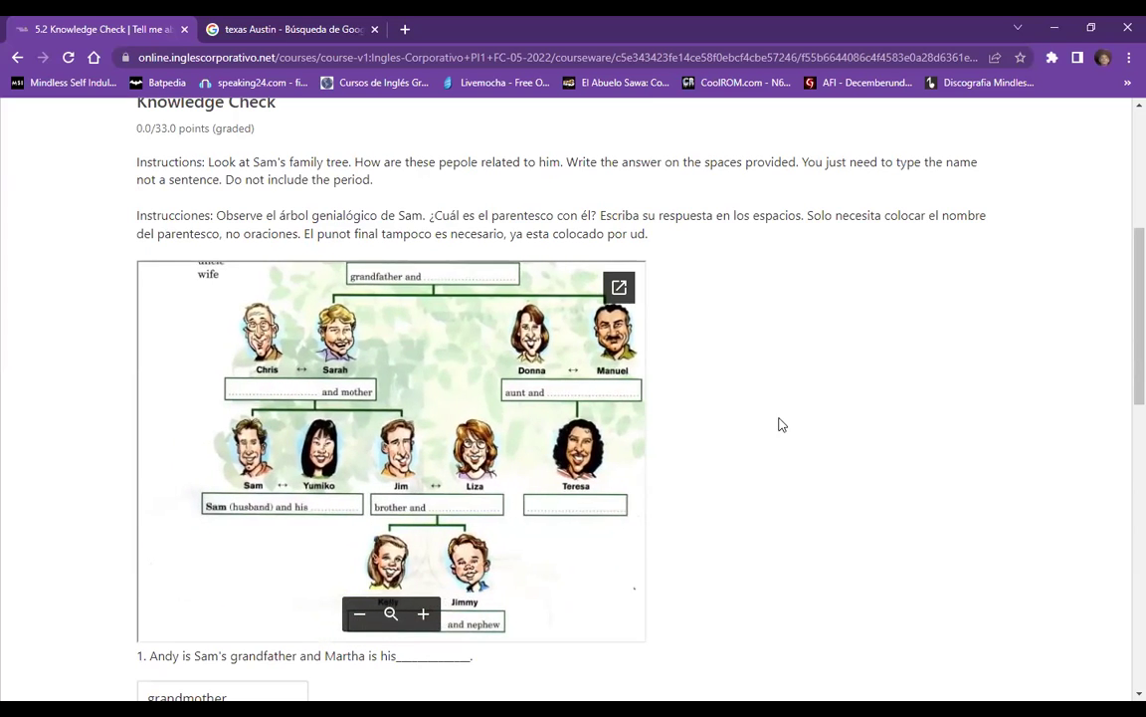
scroll(757, 458, "down", 6)
scroll(263, 529, "down", 1)
left_click(170, 447)
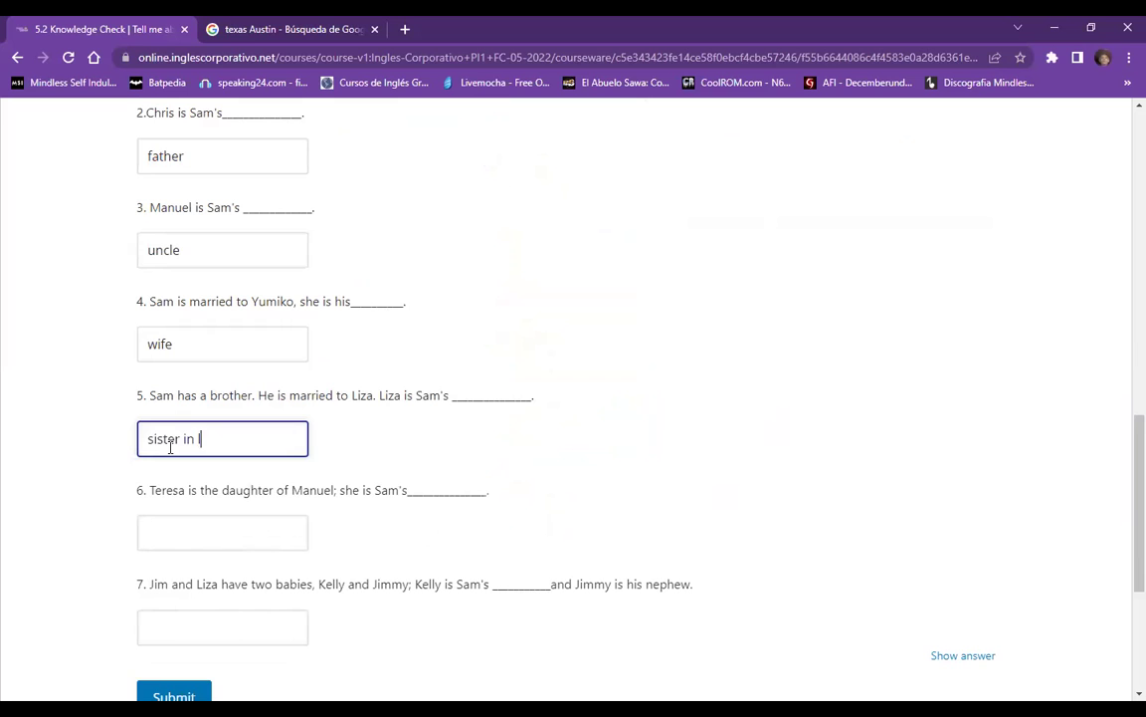
type("sister in law")
Check Teresa's place in the family tree and answer question 6 with "cousin"
scroll(609, 453, "up", 6)
left_click_drag(572, 377, 498, 533)
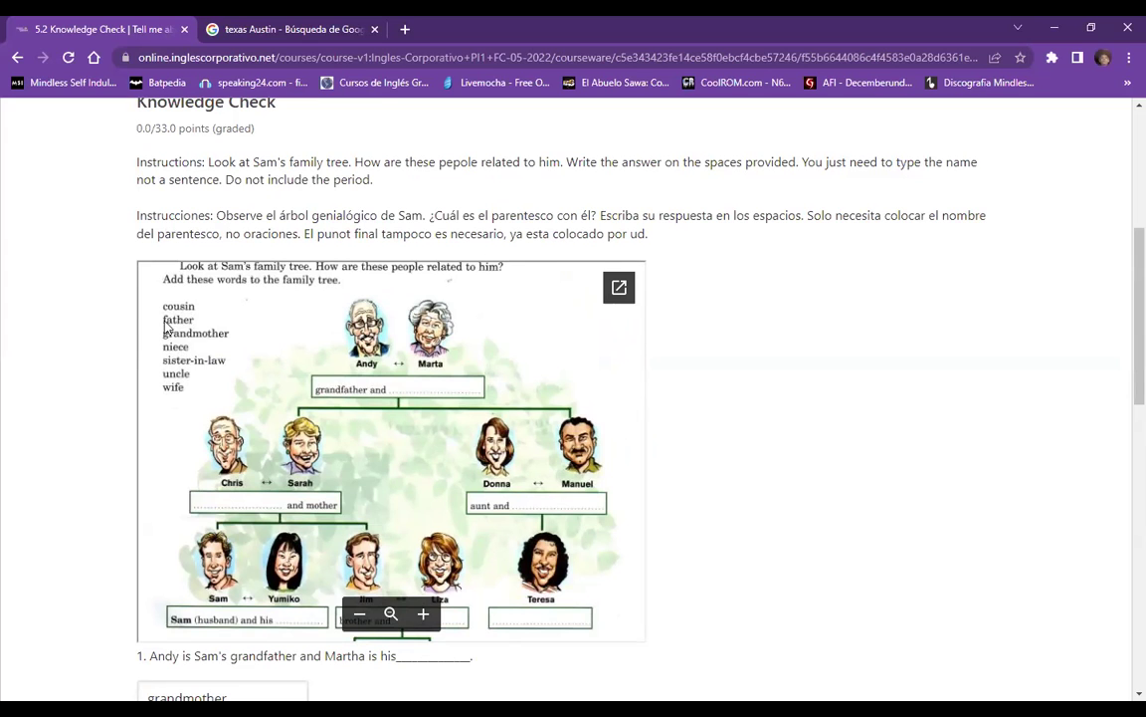
scroll(348, 435, "down", 10)
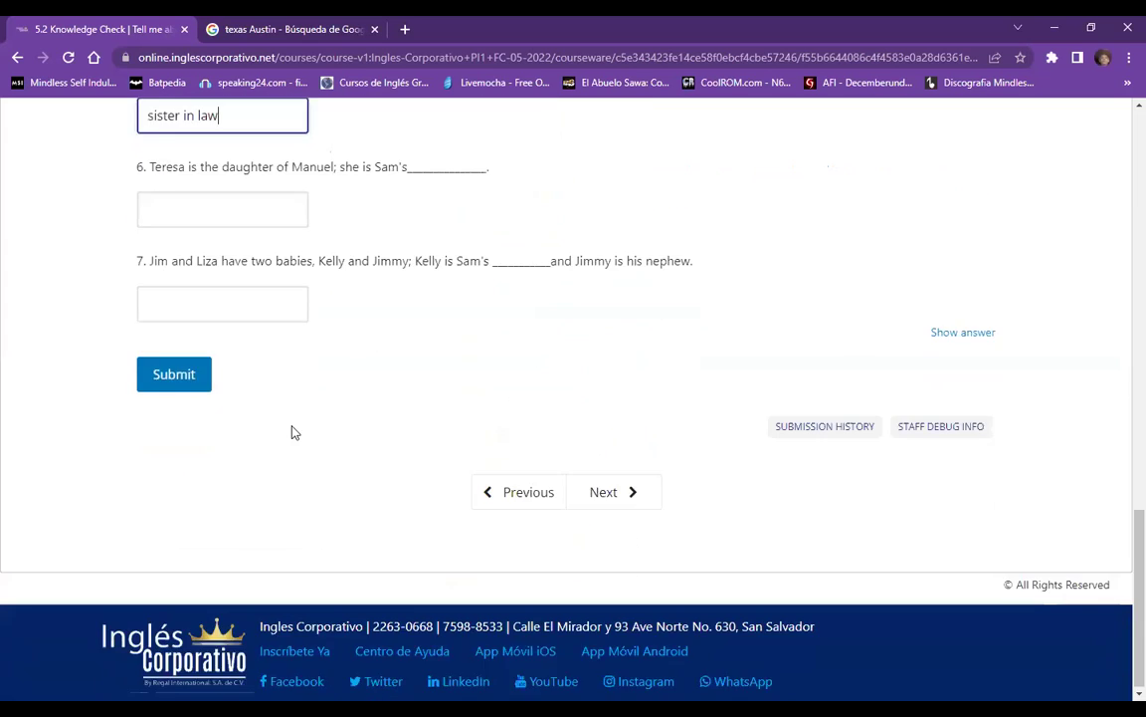
scroll(292, 432, "up", 2)
left_click(210, 367)
type("cousin")
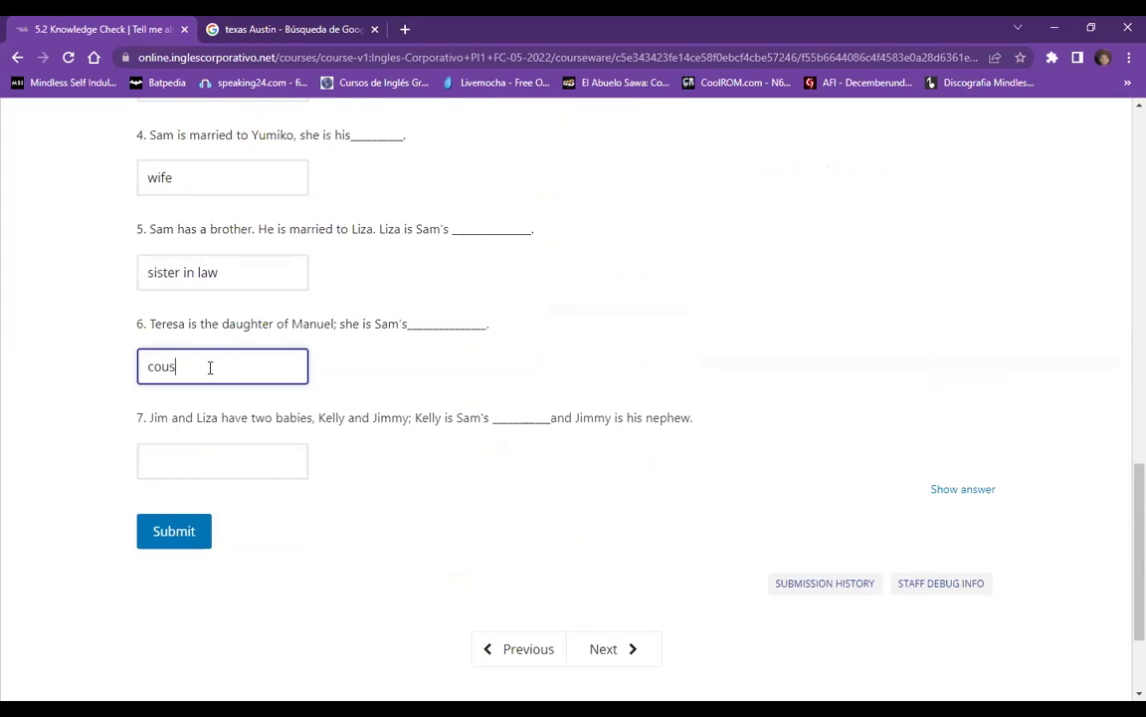
Examine the family tree and its word list for Kelly's relationship to Sam, asked in question 7
scroll(453, 296, "up", 2)
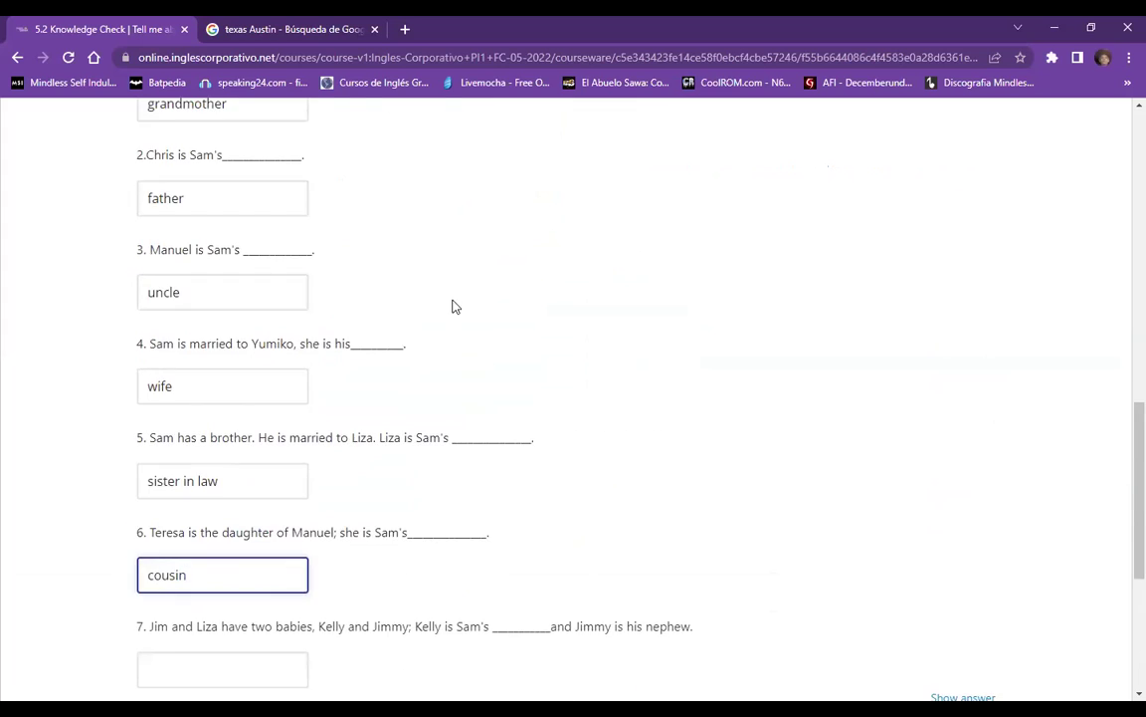
scroll(453, 305, "down", 2)
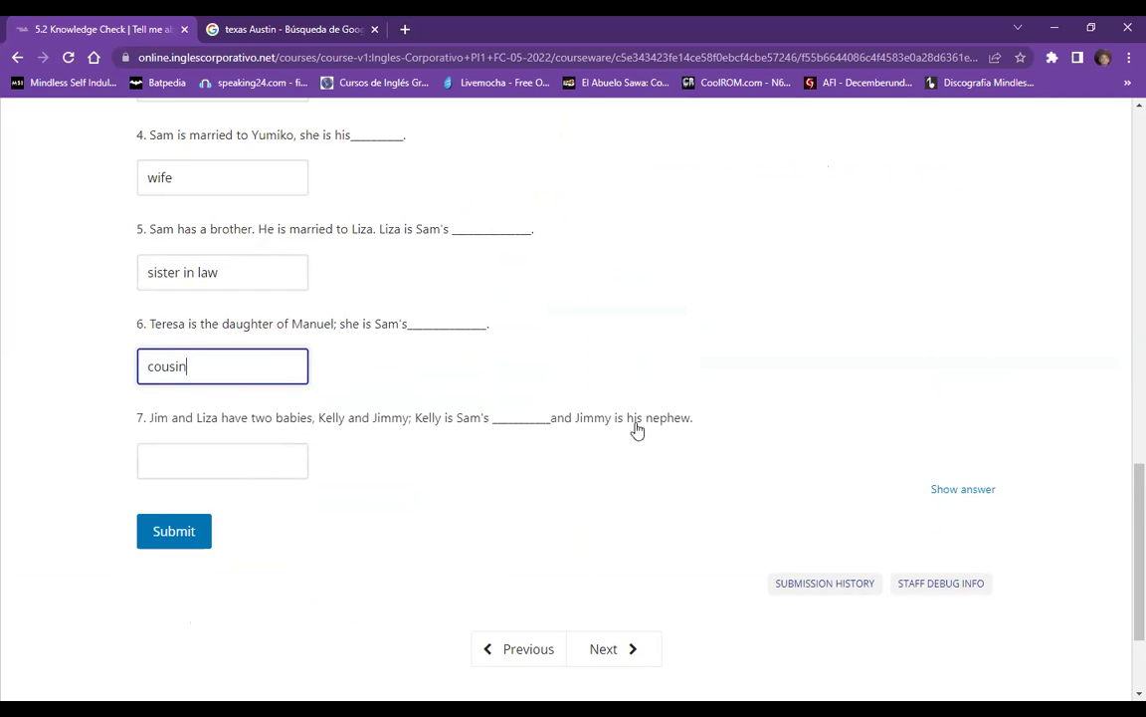
scroll(647, 418, "up", 4)
scroll(642, 419, "up", 2)
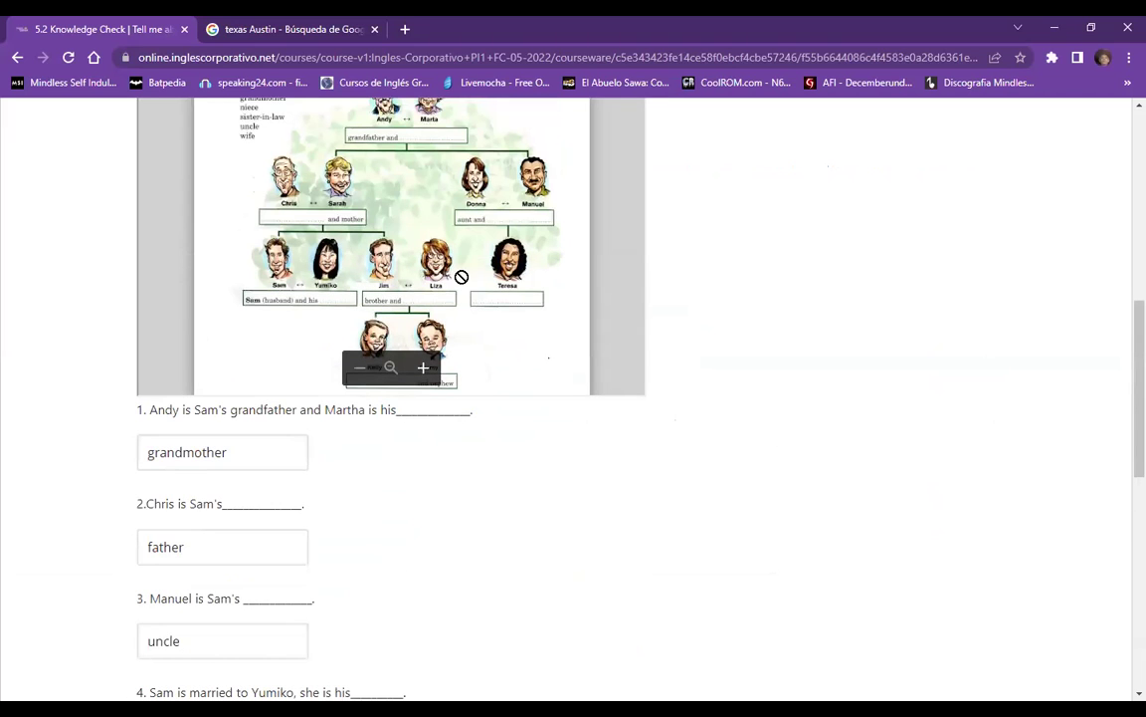
scroll(481, 384, "down", 2)
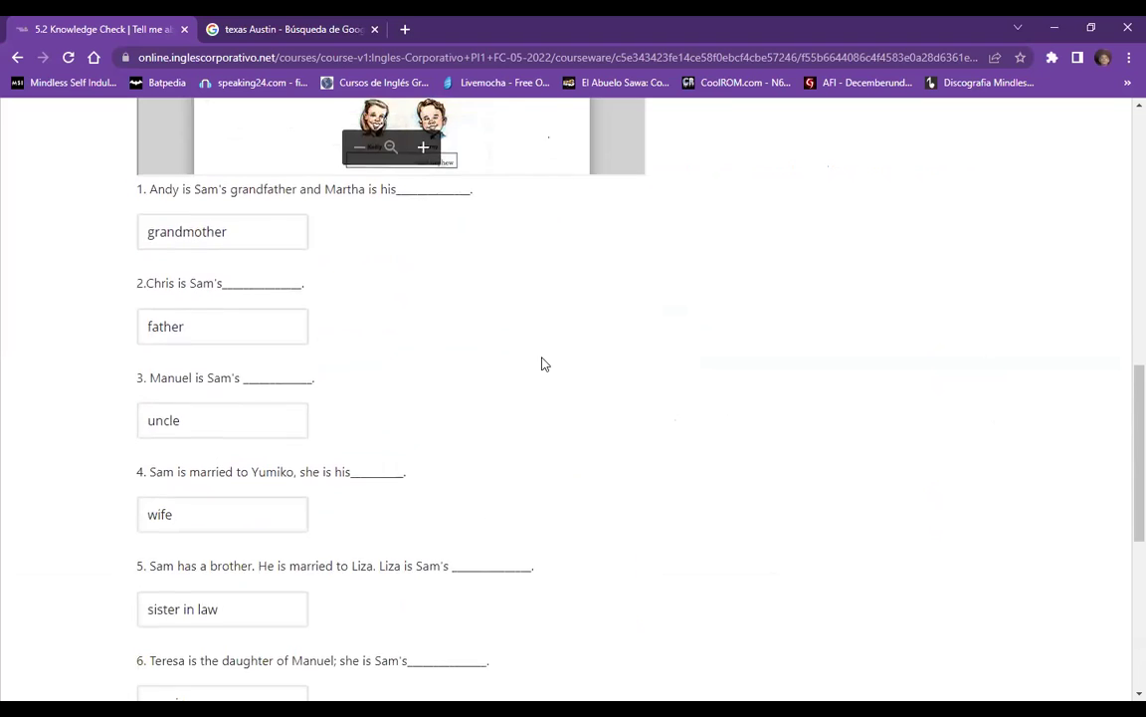
scroll(541, 365, "up", 3)
scroll(477, 329, "down", 1)
scroll(434, 308, "up", 2)
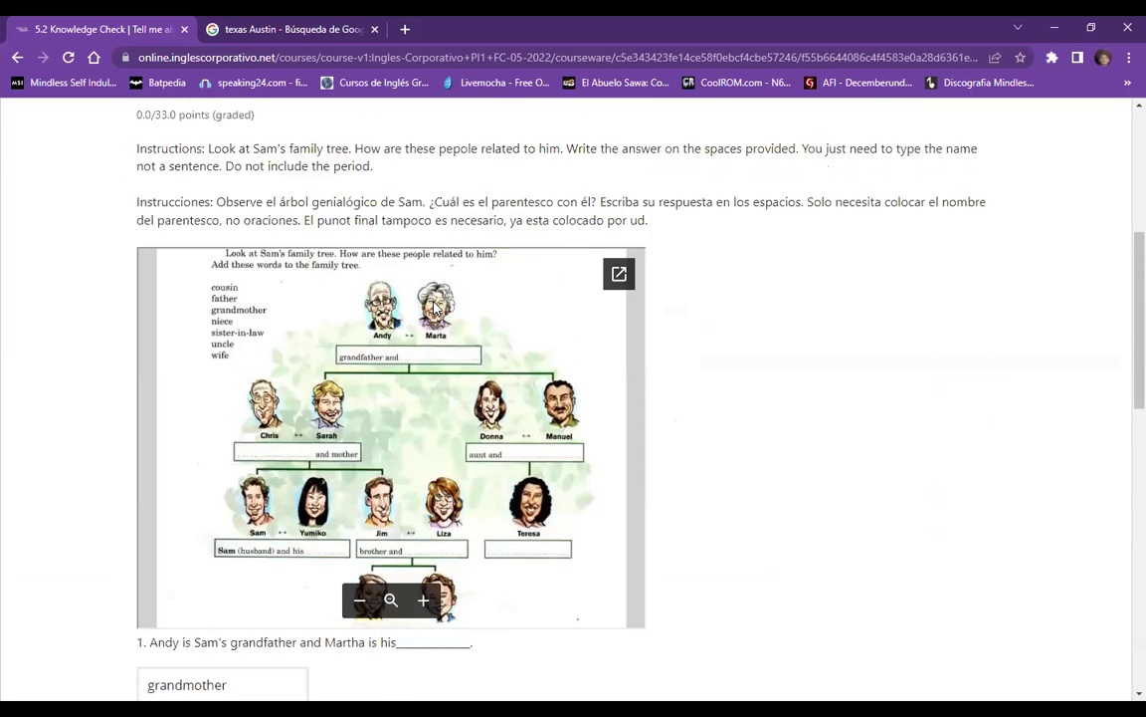
scroll(434, 308, "up", 3)
scroll(803, 521, "down", 4)
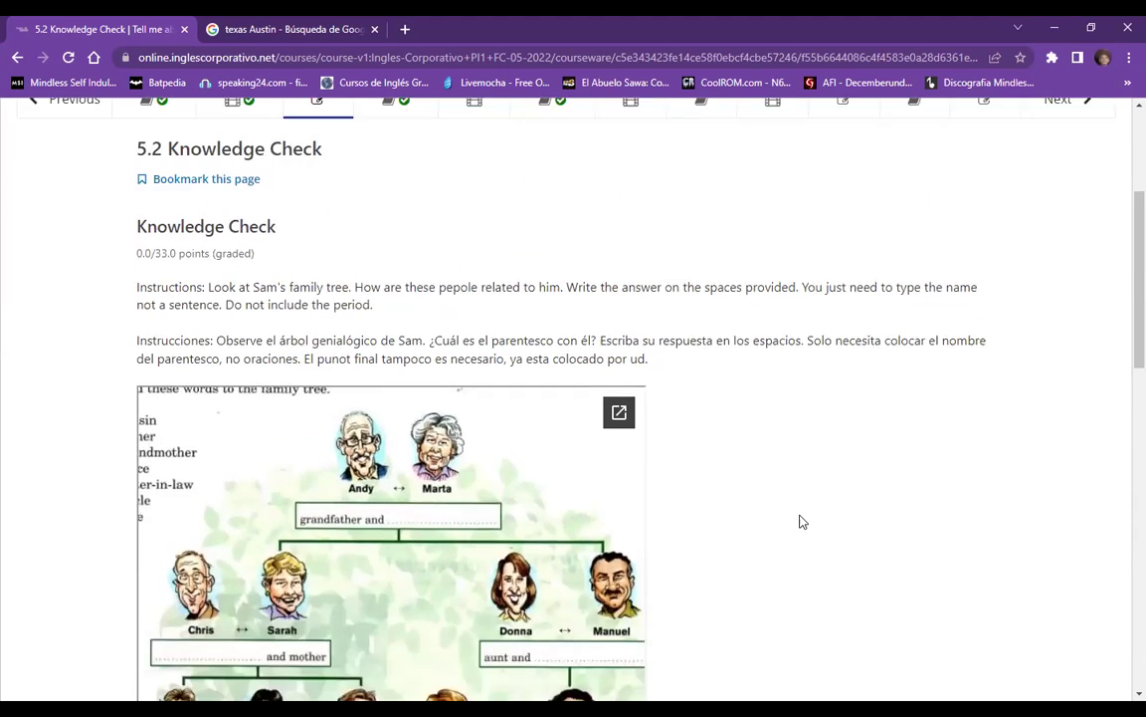
left_click_drag(402, 401, 544, 298)
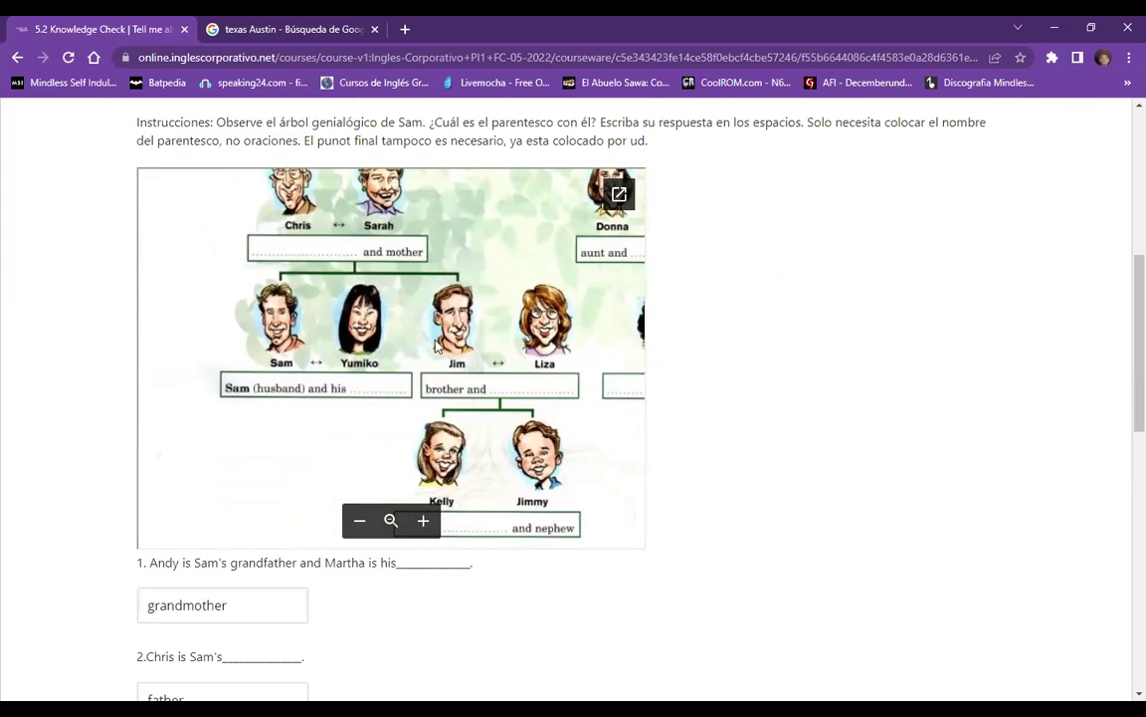
left_click_drag(260, 403, 321, 612)
mouse_move(318, 543)
left_mouse_down()
mouse_move(315, 438)
mouse_move(312, 557)
left_mouse_up()
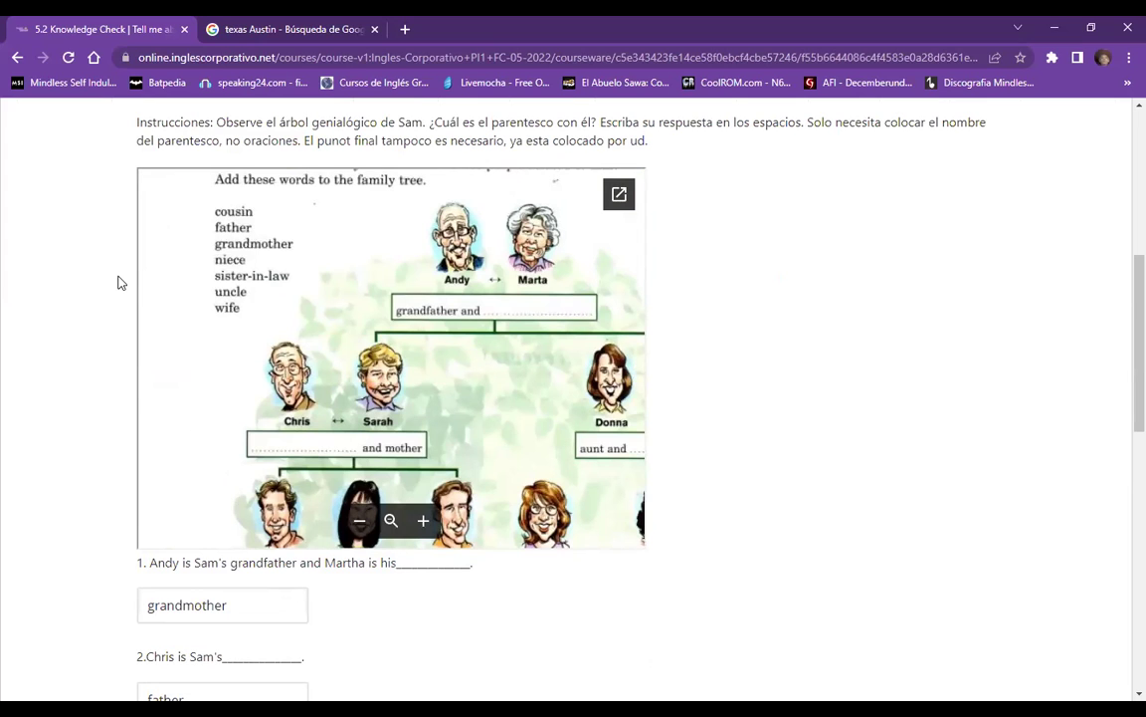
left_click_drag(557, 468, 138, 270)
Answer question 7 with "niece" and submit the Knowledge Check for grading
scroll(83, 331, "down", 7)
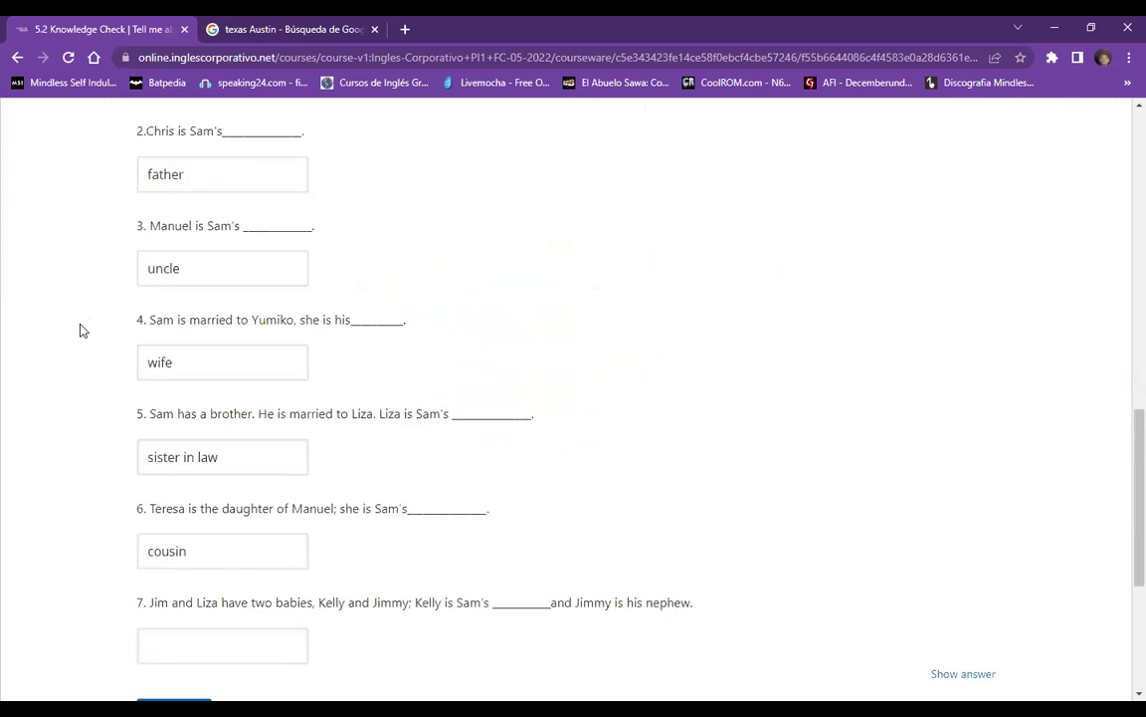
left_click(220, 459)
type("niece")
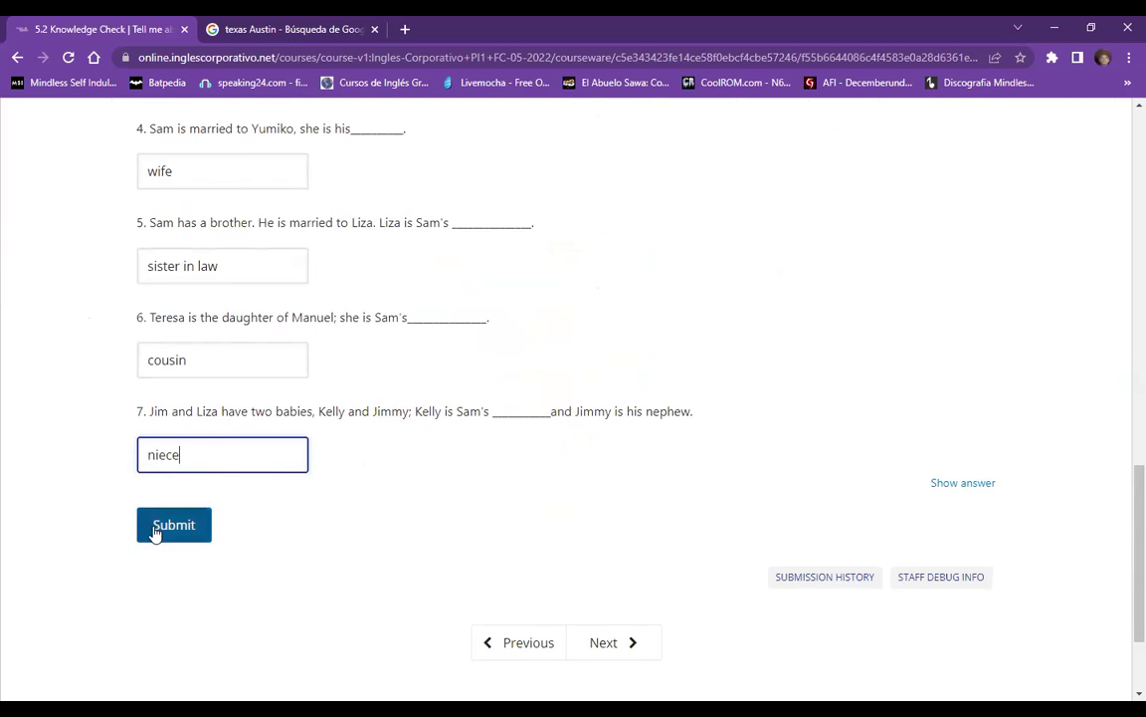
left_click(167, 527)
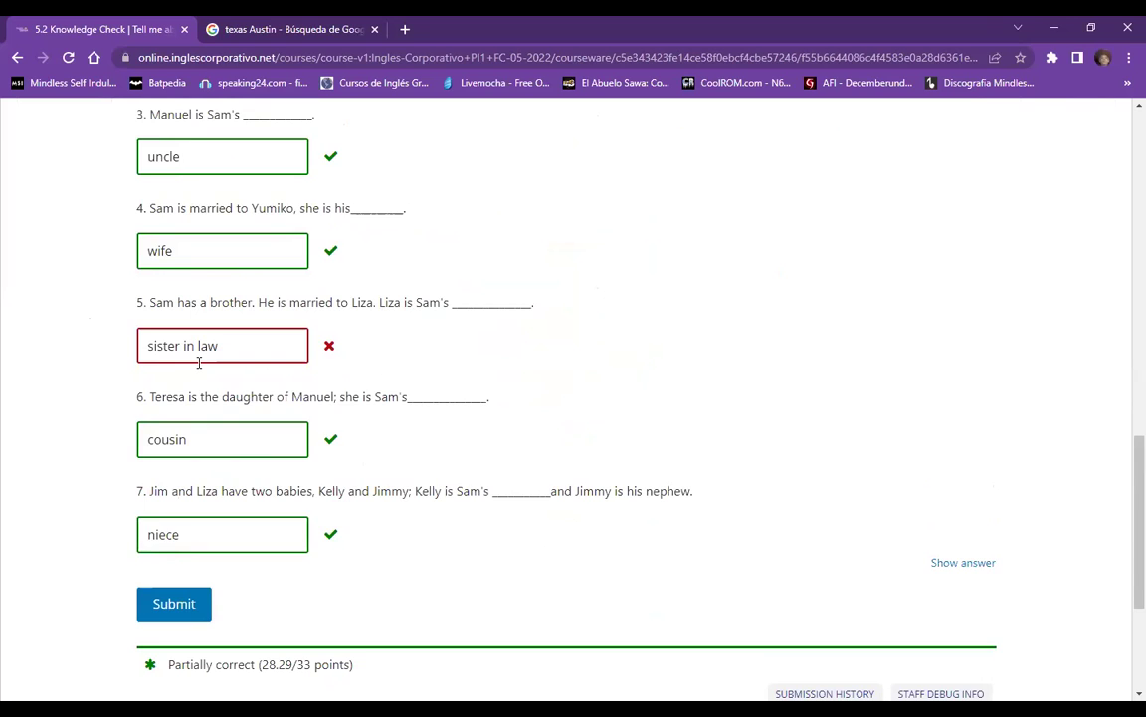
Check the graded answer to question 5 against the family tree's word list and show the Knowledge Check's correct answers
scroll(199, 363, "up", 5)
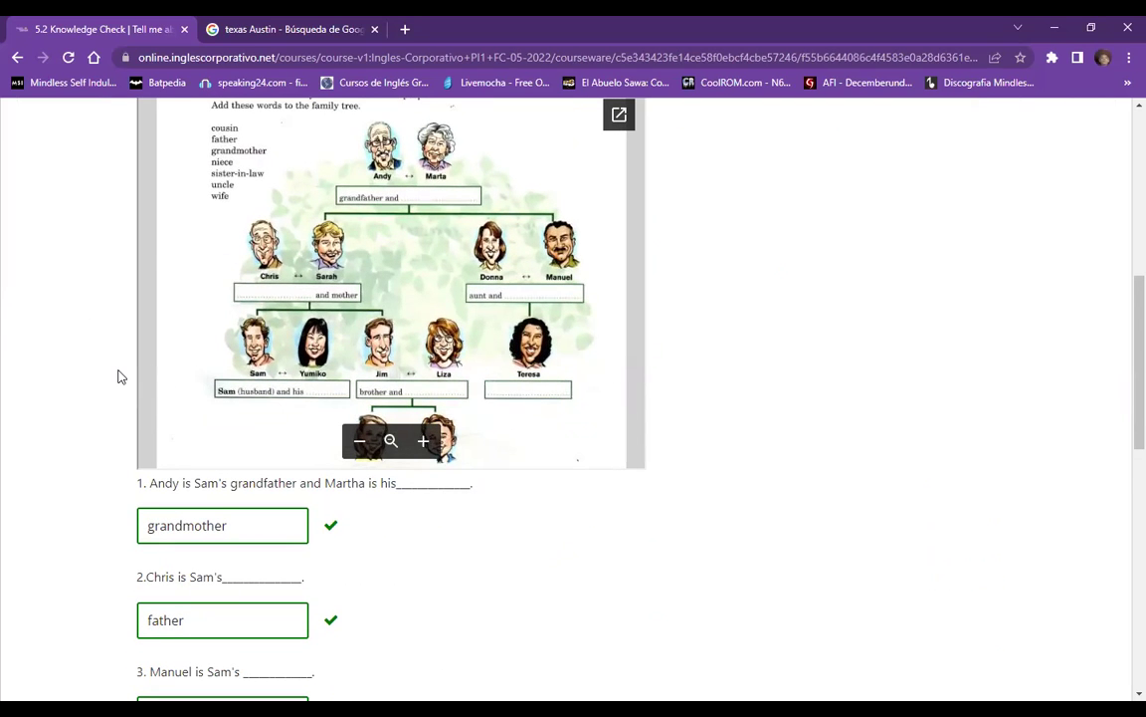
scroll(50, 376, "down", 4)
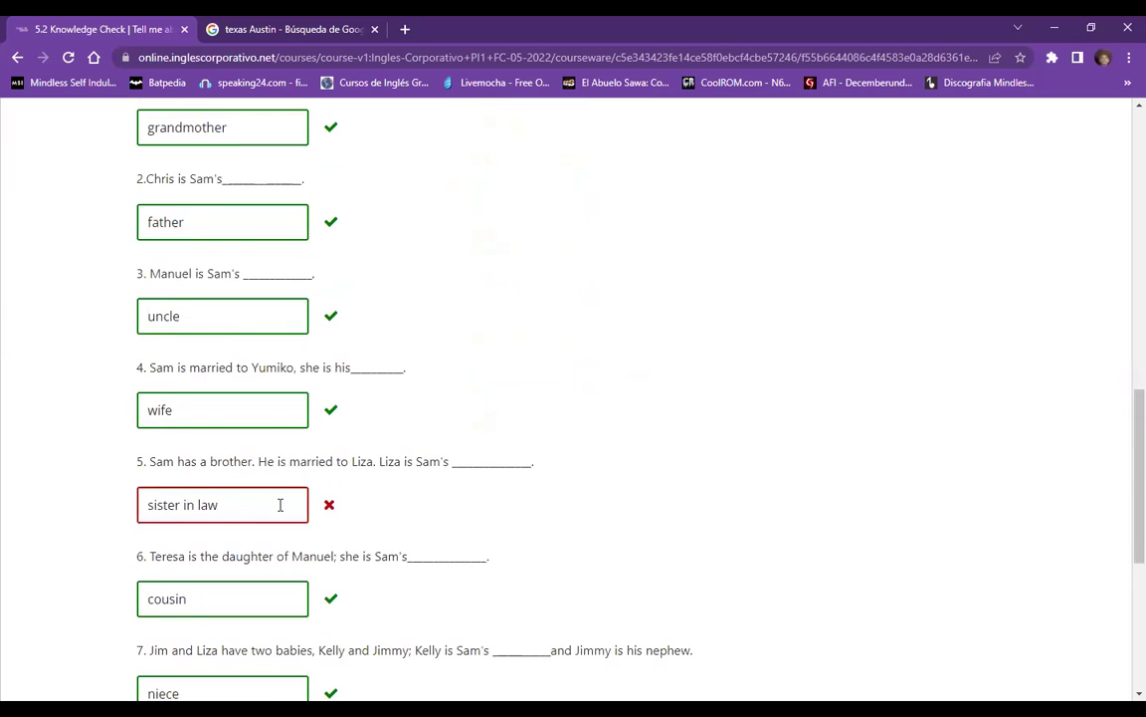
scroll(1034, 529, "down", 4)
scroll(816, 512, "up", 2)
left_click(962, 452)
Compare the submitted answers to all seven questions with the displayed correct answers and the family tree
scroll(447, 601, "up", 3)
scroll(479, 583, "down", 5)
scroll(534, 550, "up", 4)
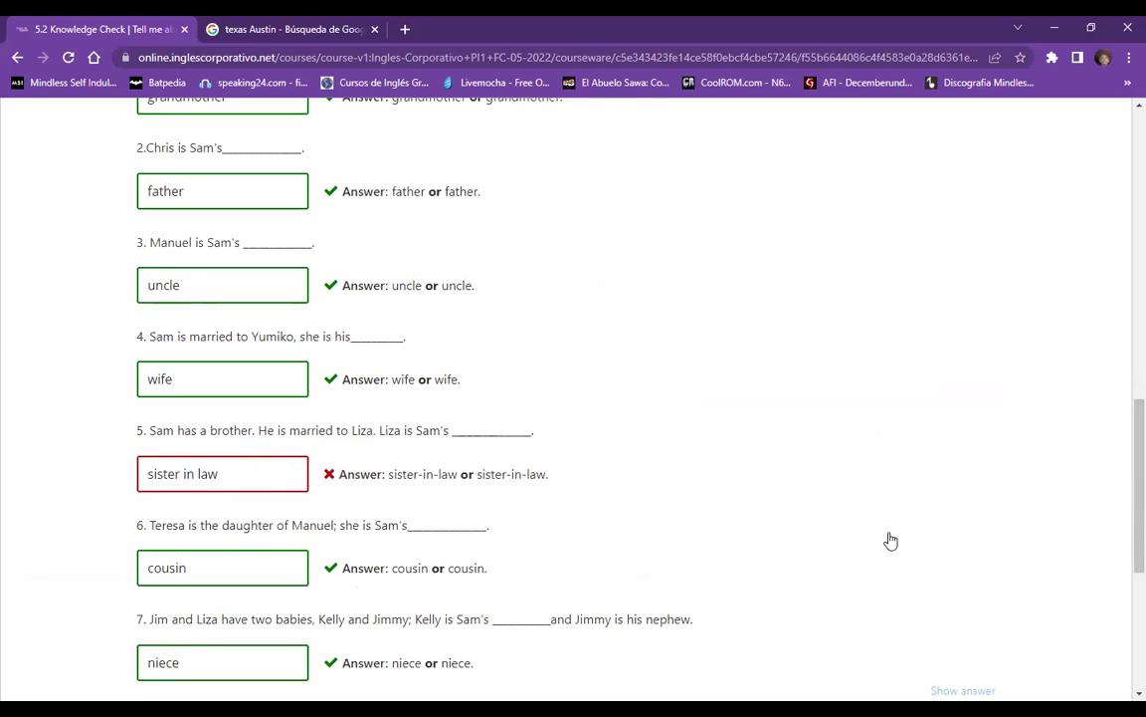
scroll(890, 540, "down", 3)
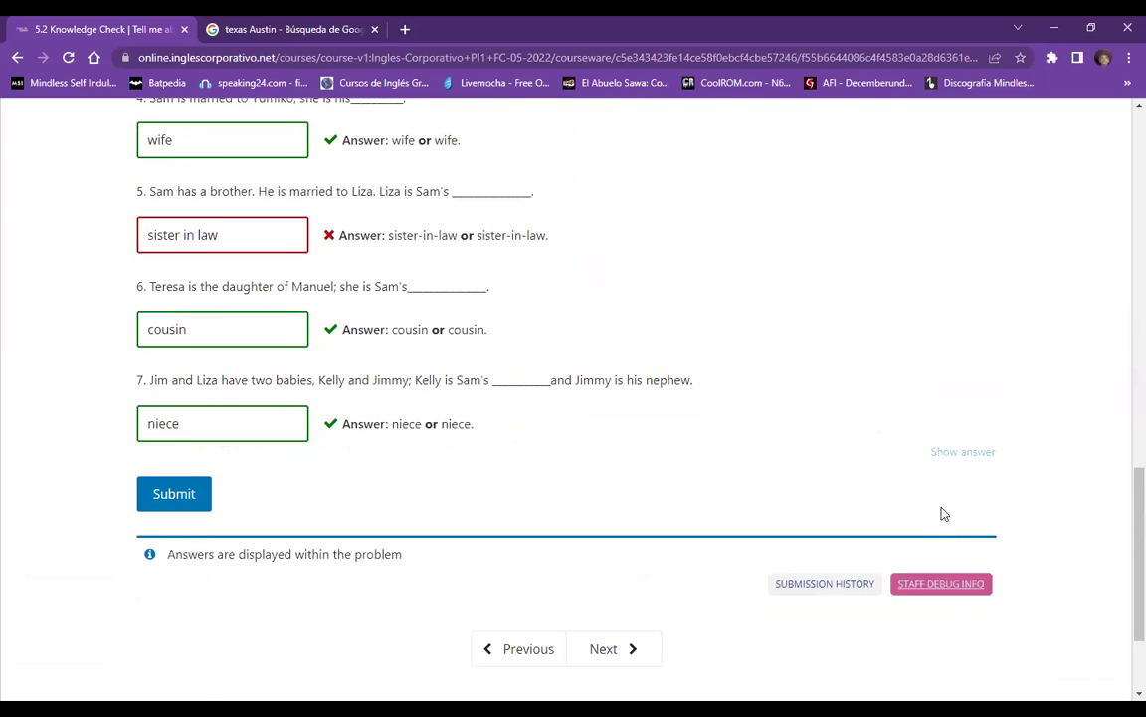
scroll(512, 578, "up", 7)
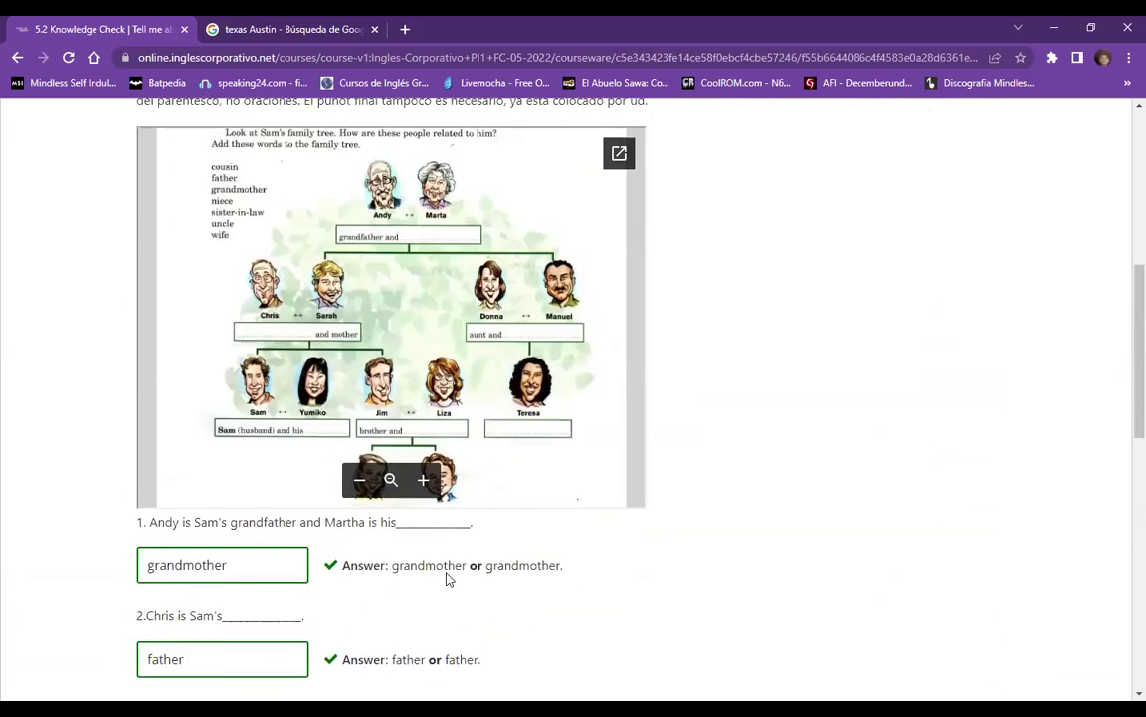
scroll(447, 578, "up", 4)
scroll(404, 588, "down", 13)
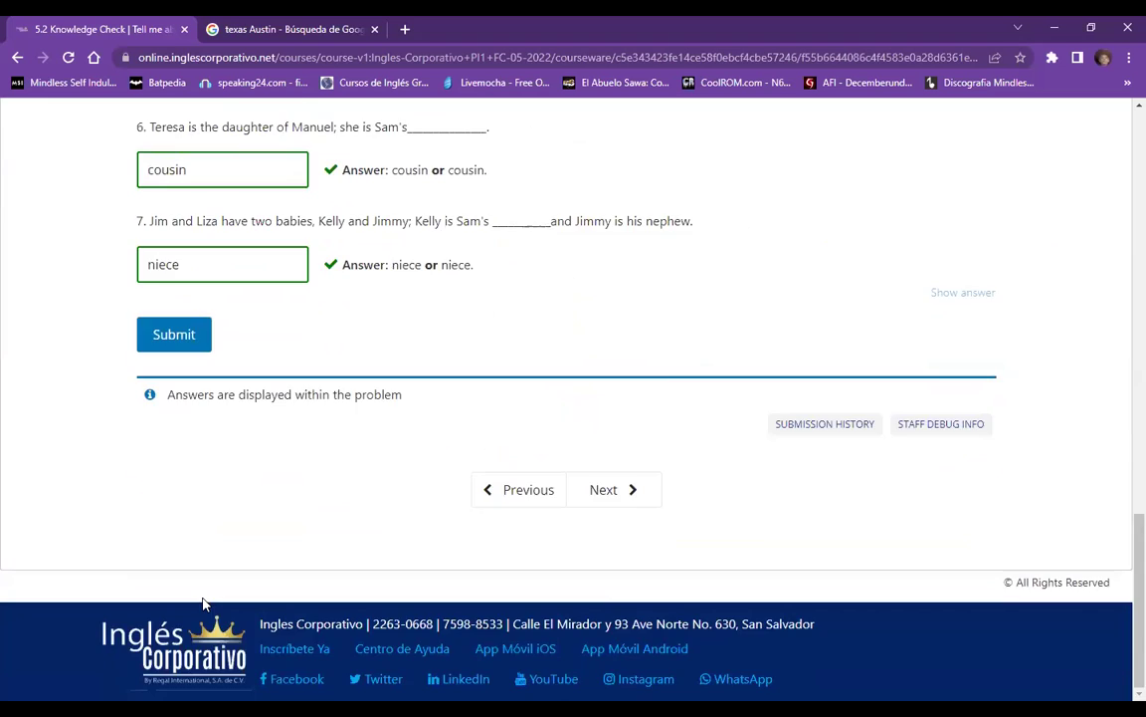
Open the 5.3 Lesson Objective unit of "Tell me about your family" and read its objective
scroll(204, 607, "up", 15)
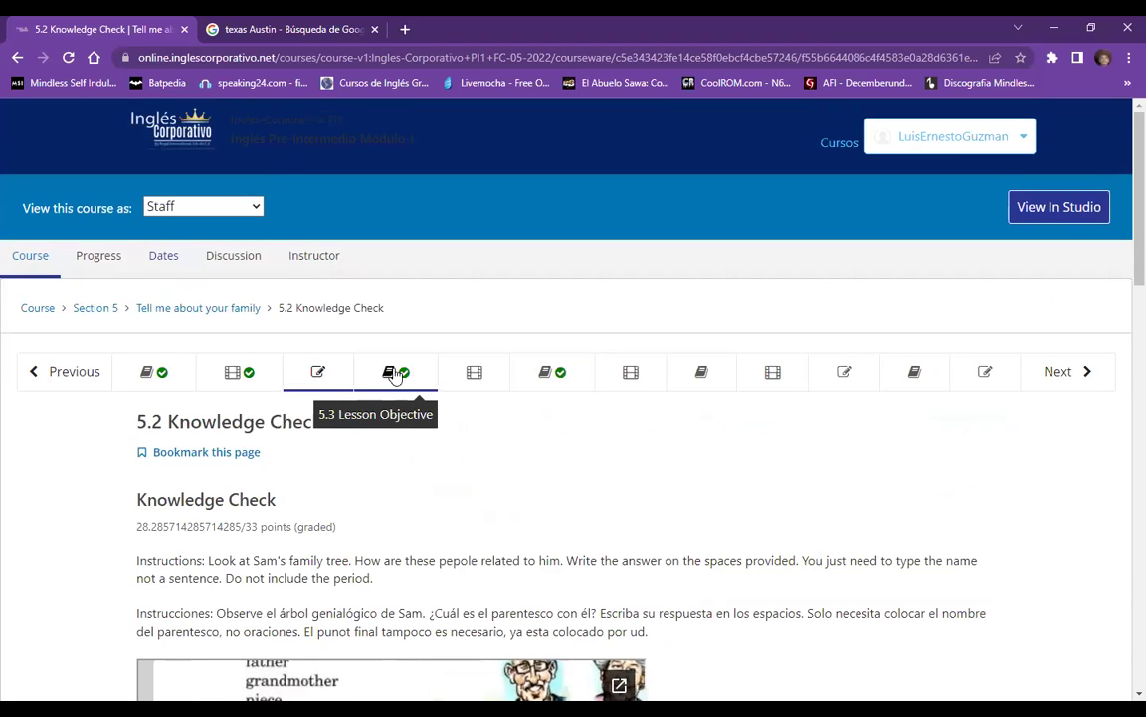
left_click(396, 374)
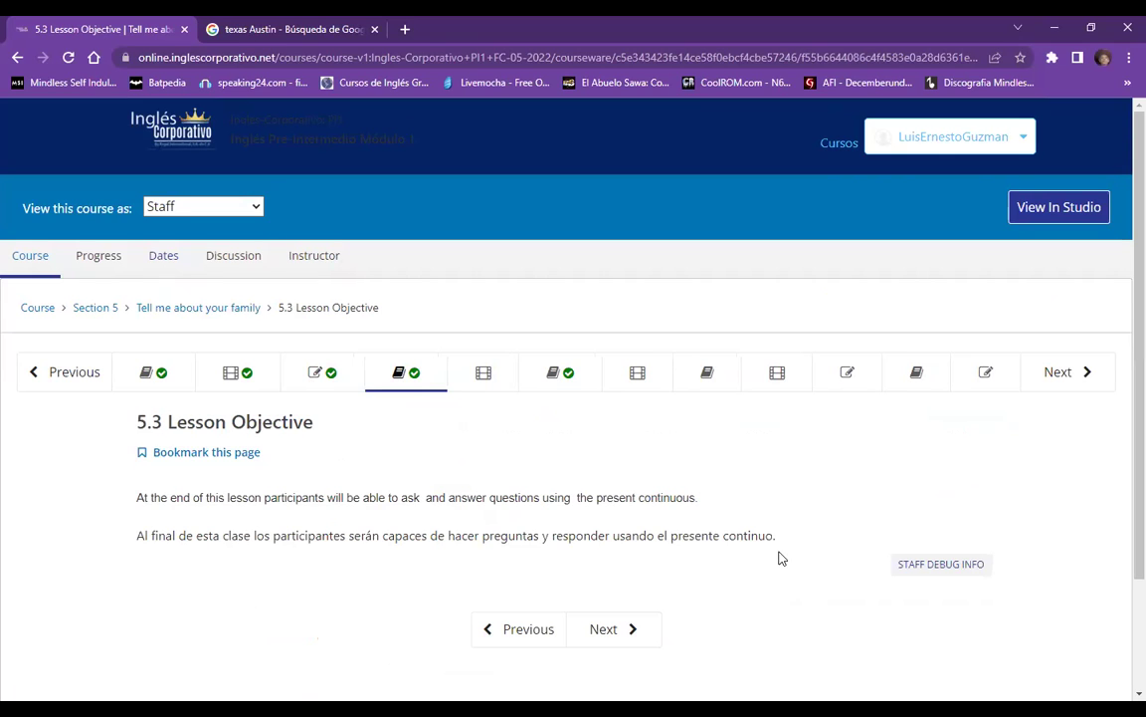
scroll(384, 562, "down", 1)
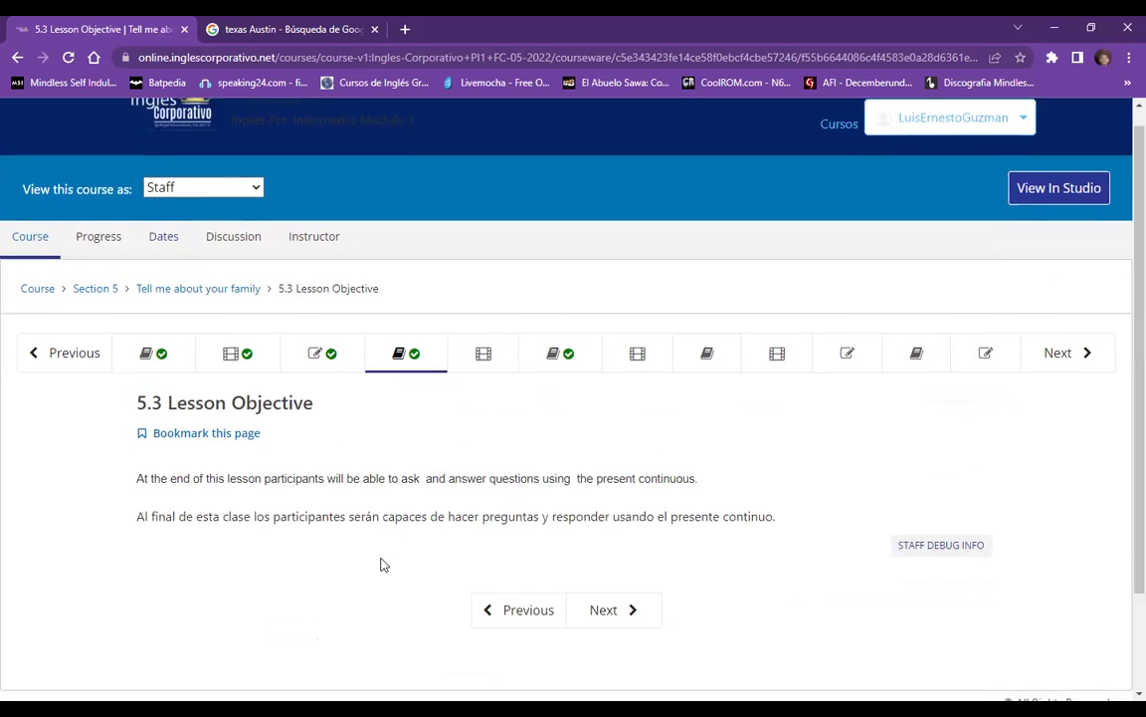